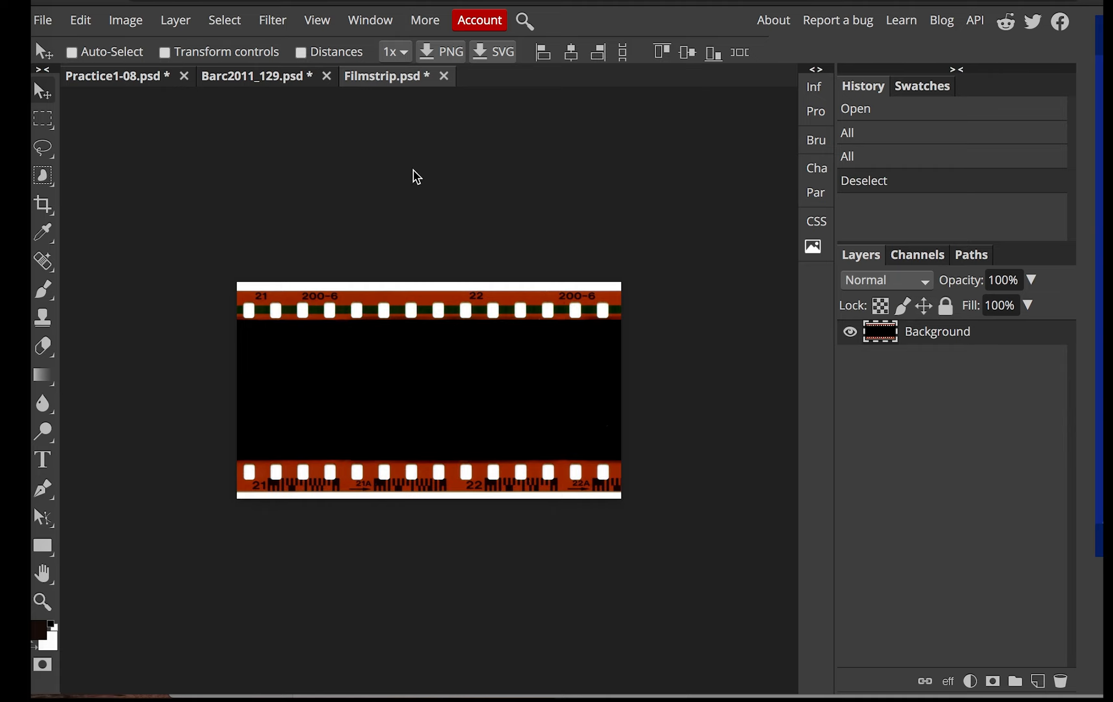
In Practice1-08.psd, show the hidden candle and filmstrip layers and delete both, keeping only the cat photo Background
{"action": "left_click", "coordinate": [236, 83]}
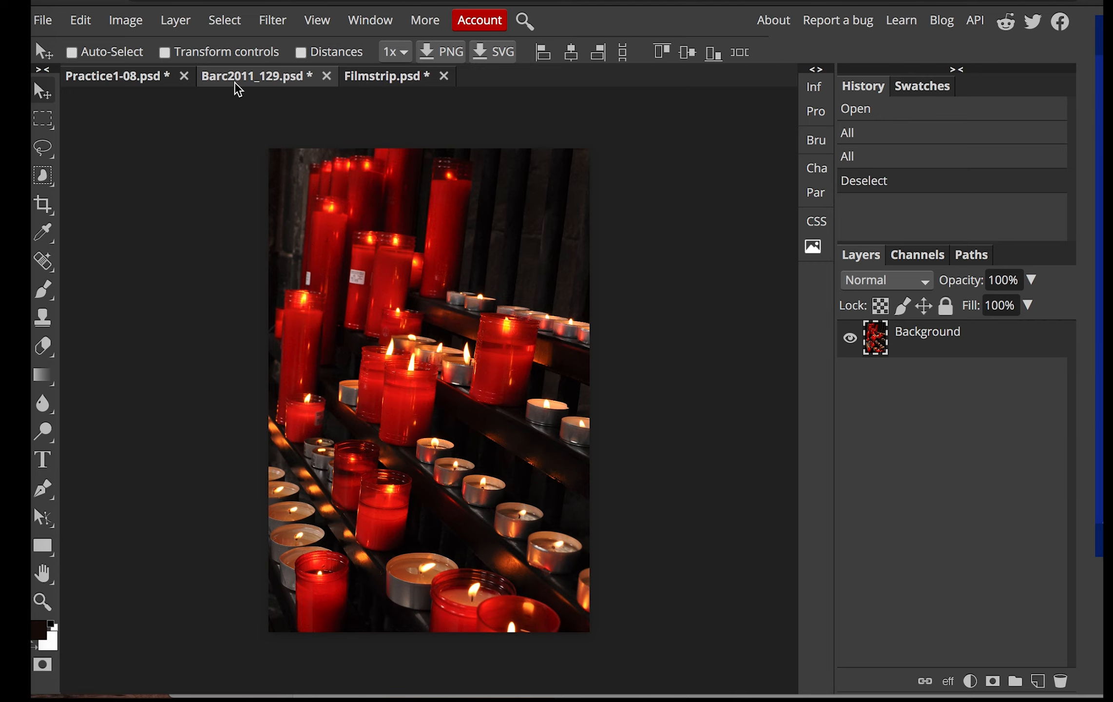
{"action": "left_click", "coordinate": [118, 76]}
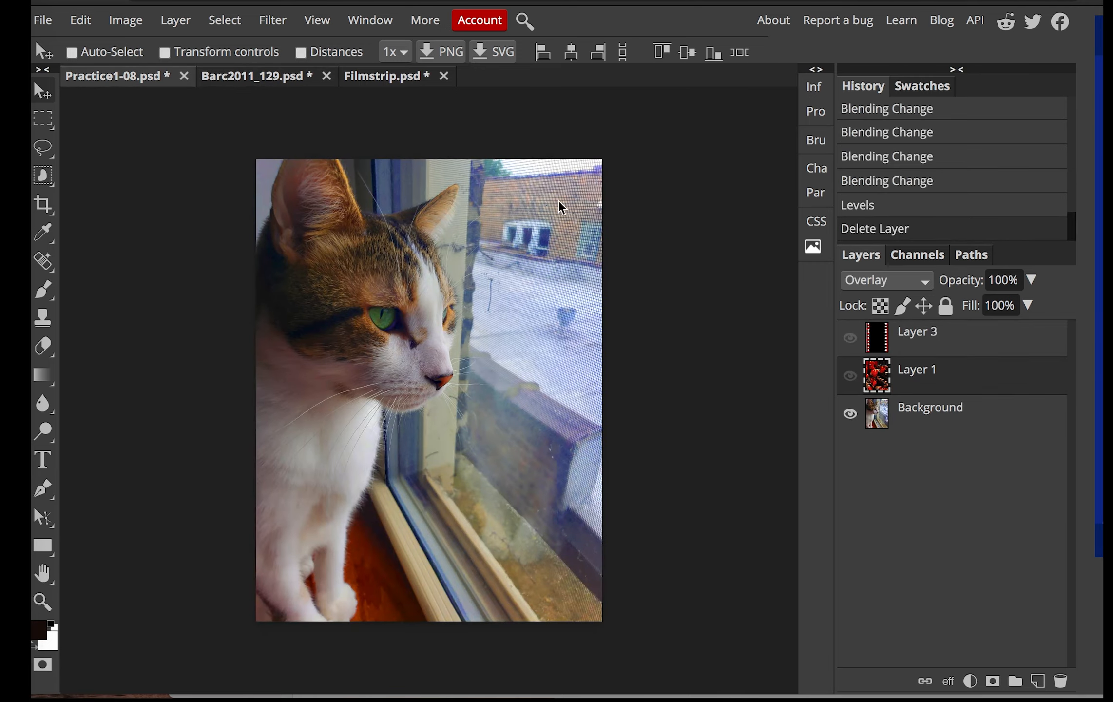
{"action": "left_click", "coordinate": [851, 381]}
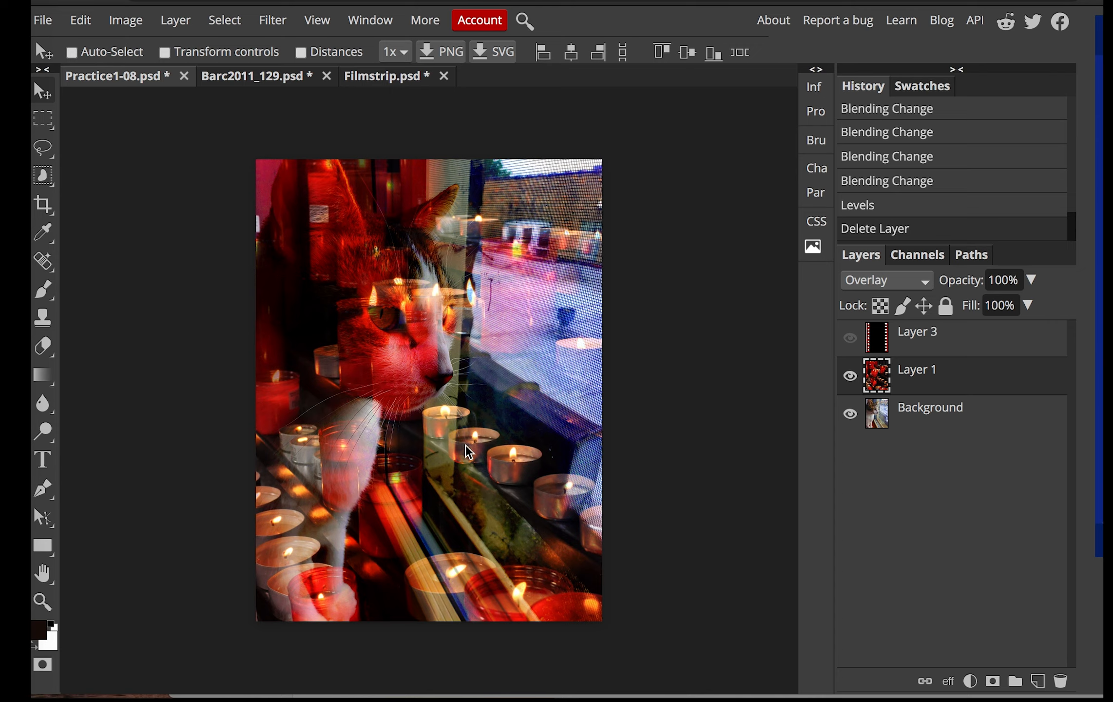
{"action": "left_click", "coordinate": [850, 338]}
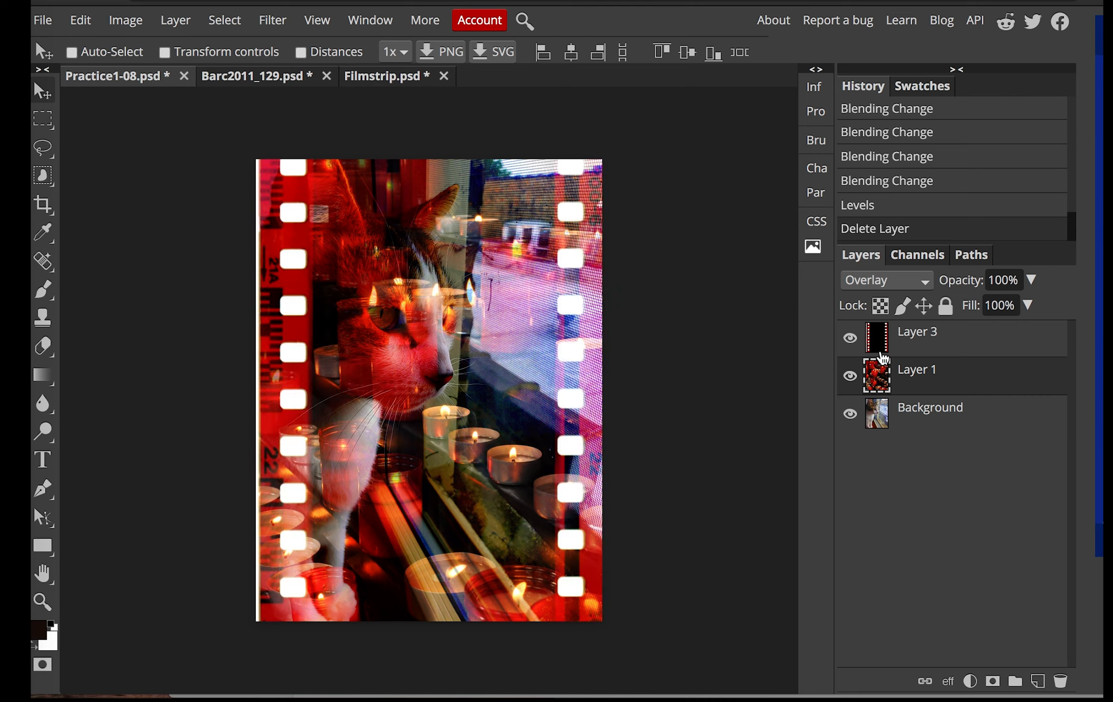
{"action": "left_click_drag", "start_coordinate": [934, 338], "coordinate": [1062, 682]}
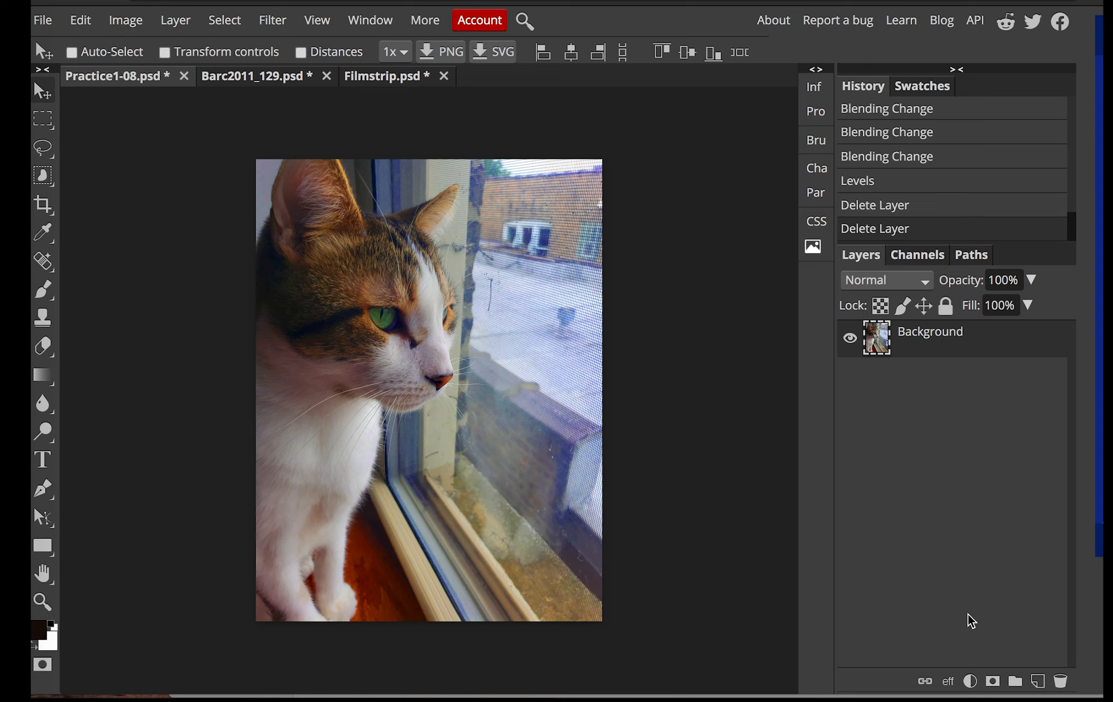
{"action": "left_click", "coordinate": [969, 682]}
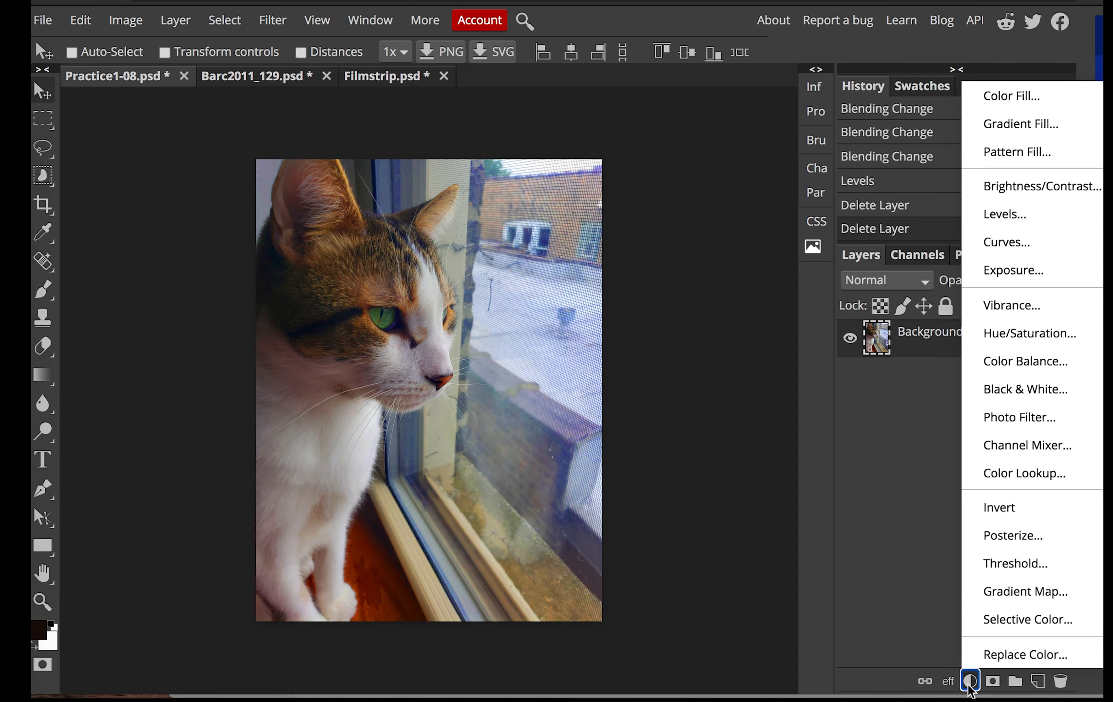
{"action": "left_click", "coordinate": [1010, 332]}
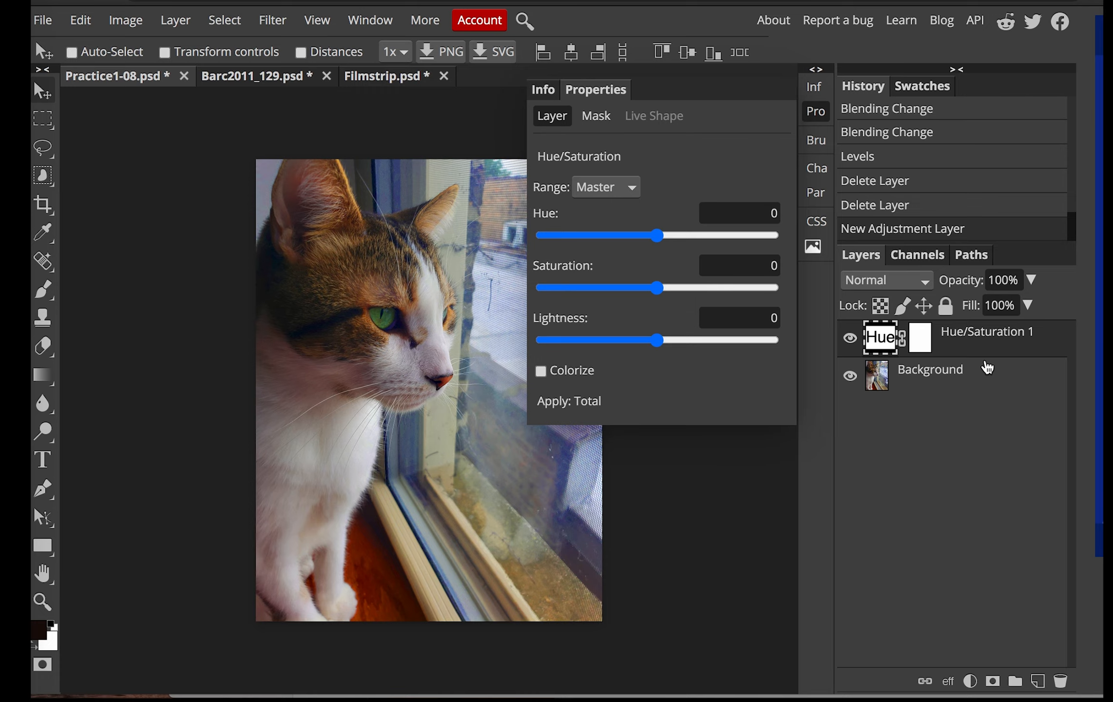
{"action": "left_click_drag", "start_coordinate": [974, 338], "coordinate": [1061, 680]}
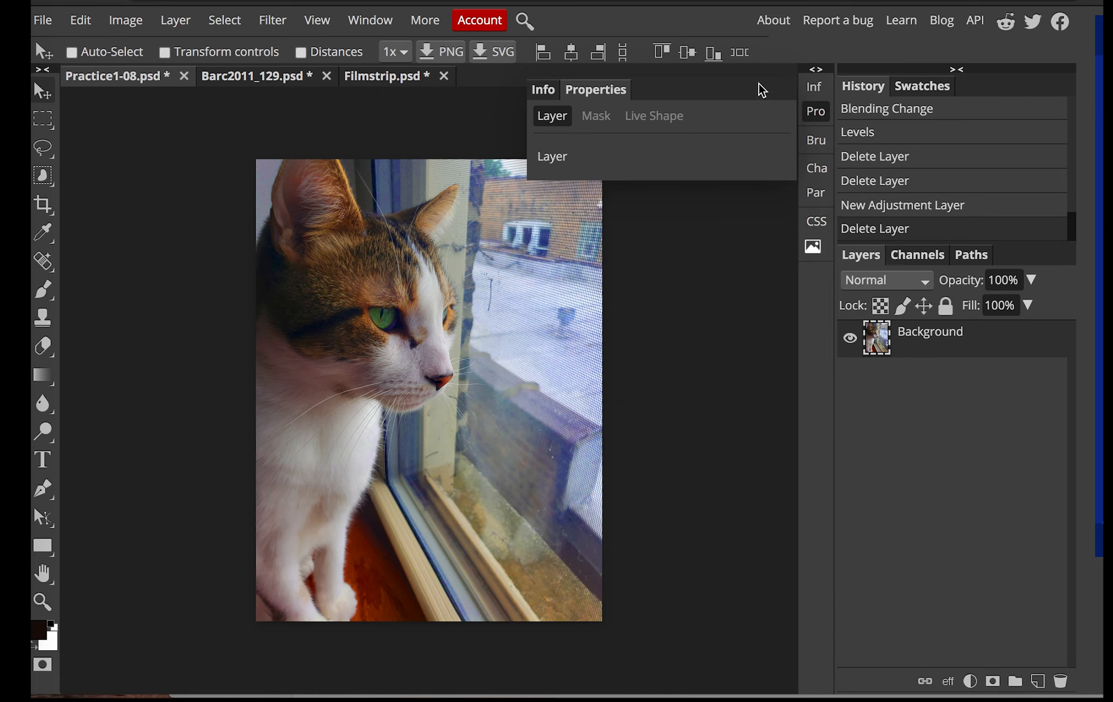
{"action": "left_click", "coordinate": [815, 111]}
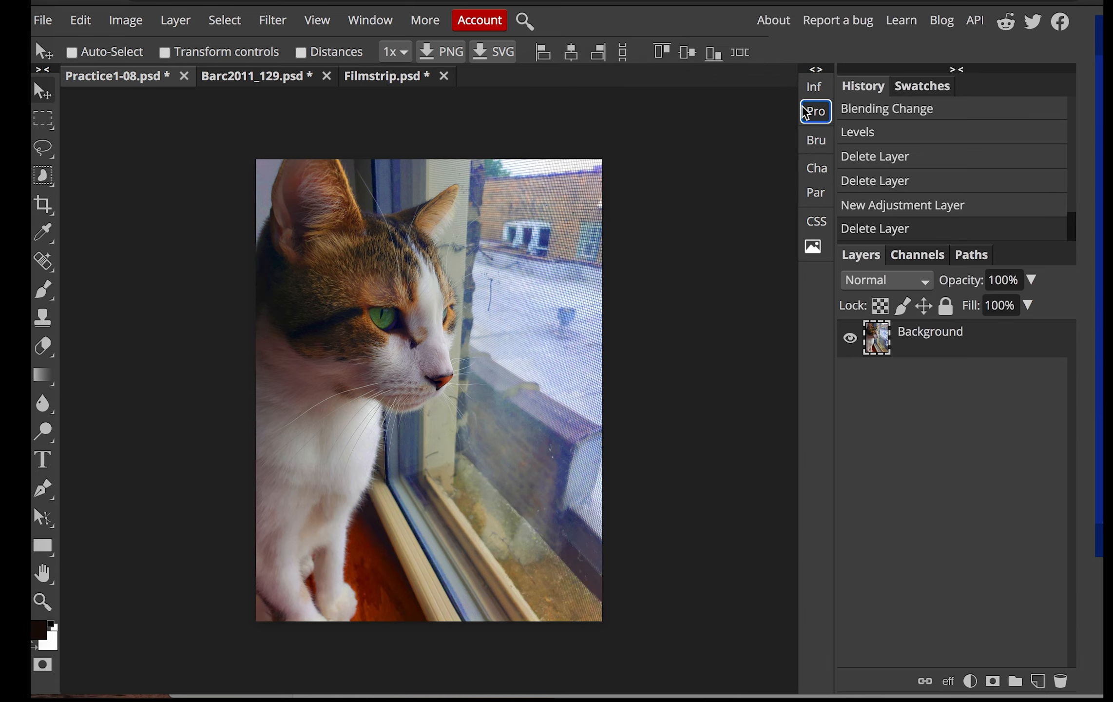
Start a direct Hue/Saturation adjustment on the Background cat photo and set the Blue range's saturation to 11
{"action": "left_click", "coordinate": [131, 25]}
{"action": "mouse_move", "coordinate": [154, 48]}
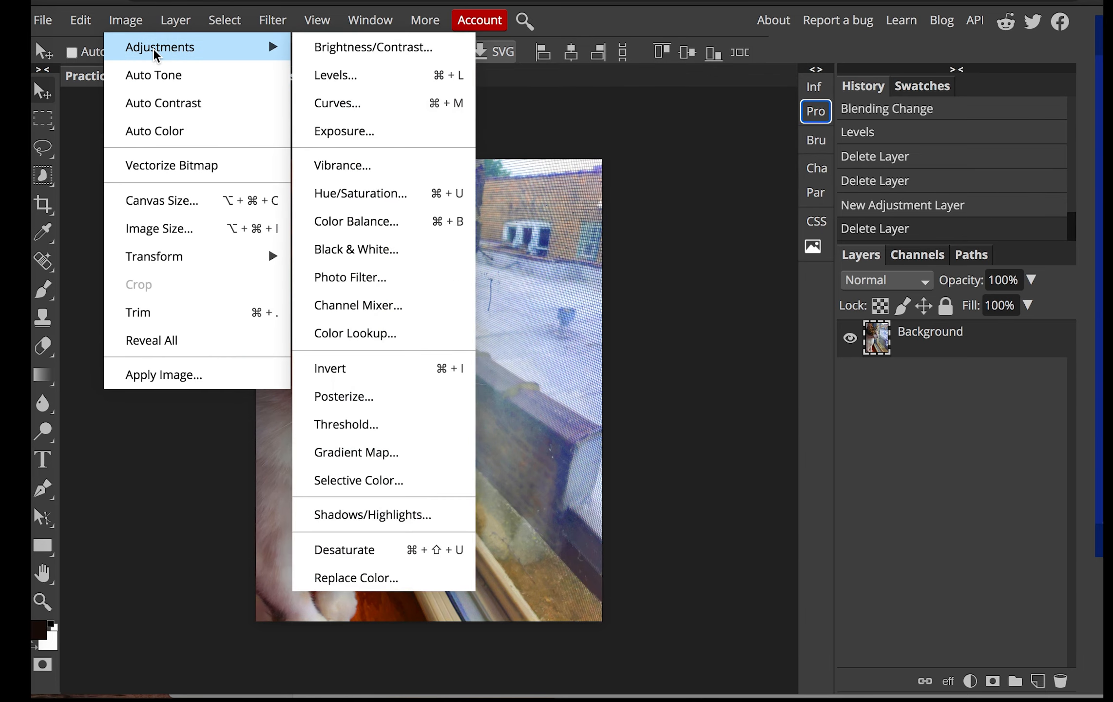
{"action": "left_click", "coordinate": [373, 194]}
{"action": "left_click_drag", "start_coordinate": [857, 125], "coordinate": [816, 430]}
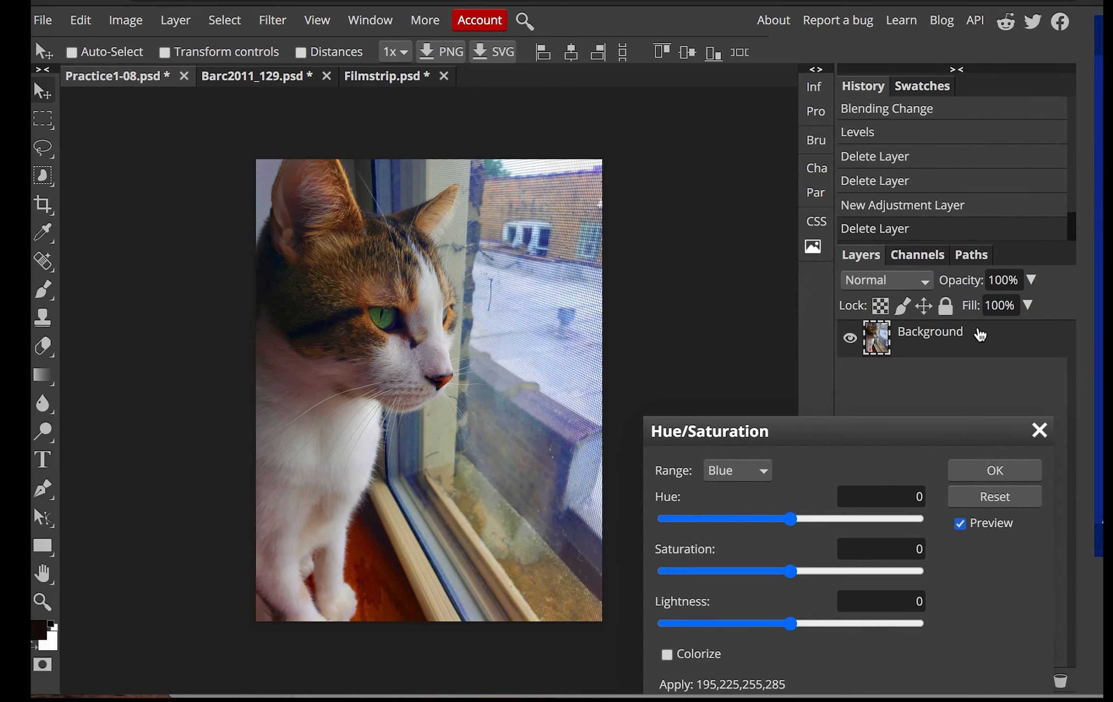
{"action": "left_click_drag", "start_coordinate": [825, 428], "coordinate": [814, 220]}
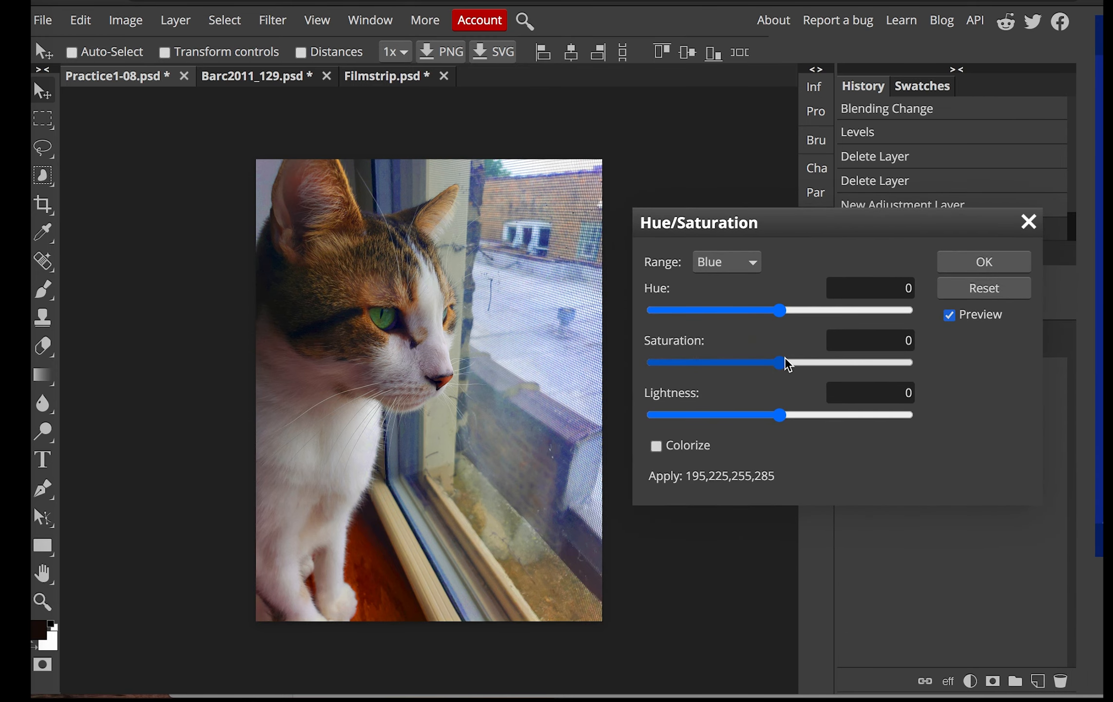
{"action": "mouse_move", "coordinate": [786, 361]}
{"action": "left_mouse_down"}
{"action": "mouse_move", "coordinate": [860, 362]}
{"action": "mouse_move", "coordinate": [764, 362]}
{"action": "mouse_move", "coordinate": [820, 365]}
{"action": "mouse_move", "coordinate": [794, 361]}
{"action": "left_mouse_up"}
Set the saturation to 30 for the Master range and 5 for the Yellow range
{"action": "left_click", "coordinate": [745, 264]}
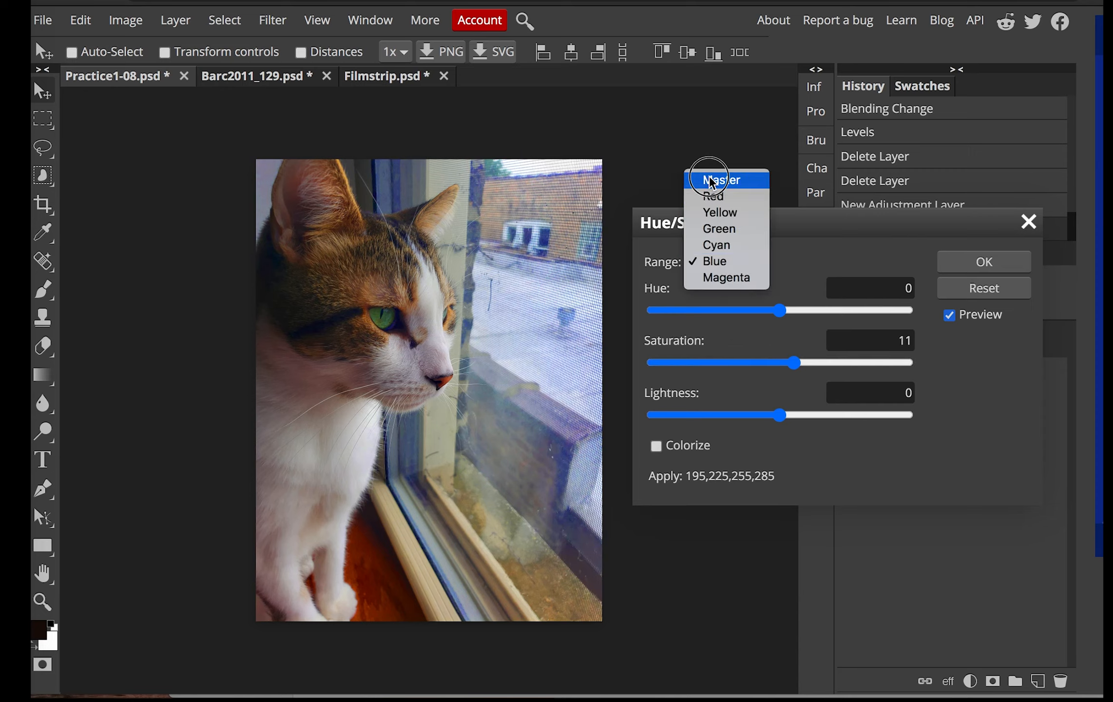
{"action": "left_click", "coordinate": [712, 182]}
{"action": "left_click_drag", "start_coordinate": [783, 366], "coordinate": [818, 364]}
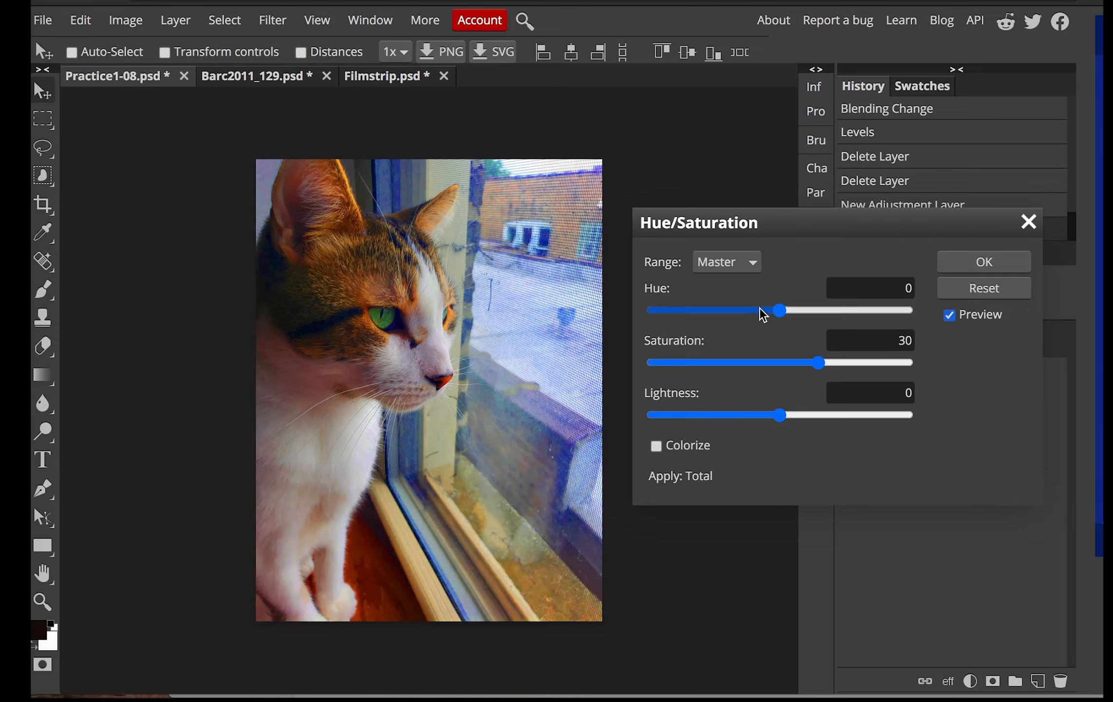
{"action": "left_click", "coordinate": [735, 266]}
{"action": "left_click", "coordinate": [722, 294]}
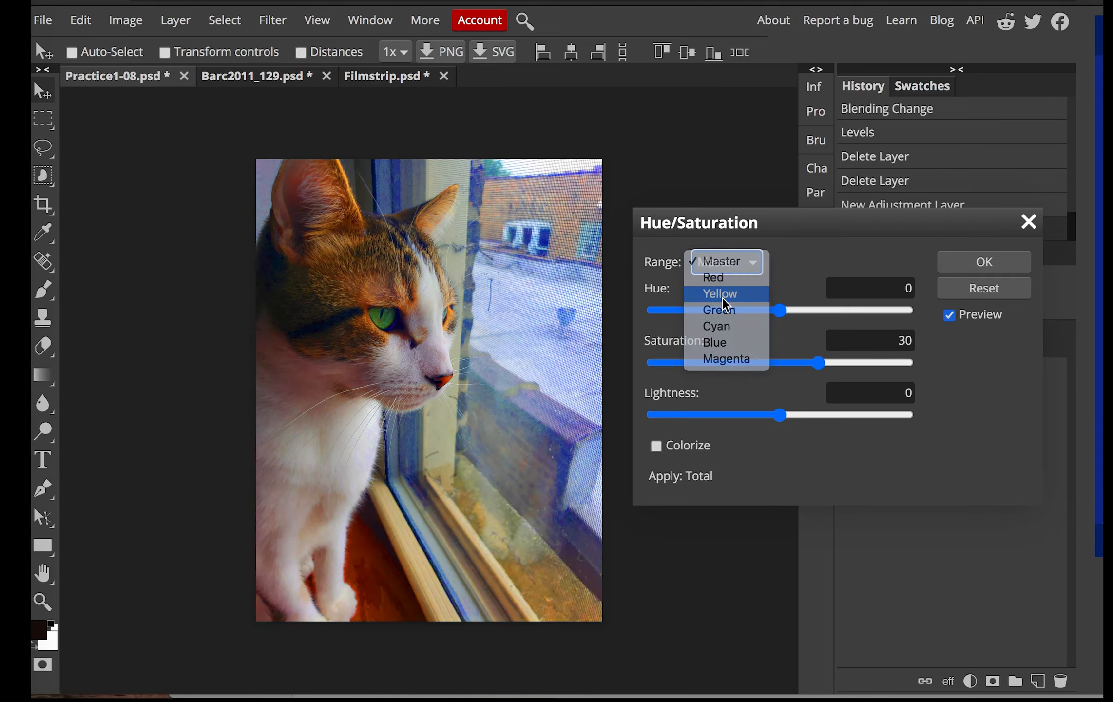
{"action": "mouse_move", "coordinate": [780, 363]}
{"action": "left_mouse_down"}
{"action": "mouse_move", "coordinate": [893, 363]}
{"action": "mouse_move", "coordinate": [782, 362]}
{"action": "left_mouse_up"}
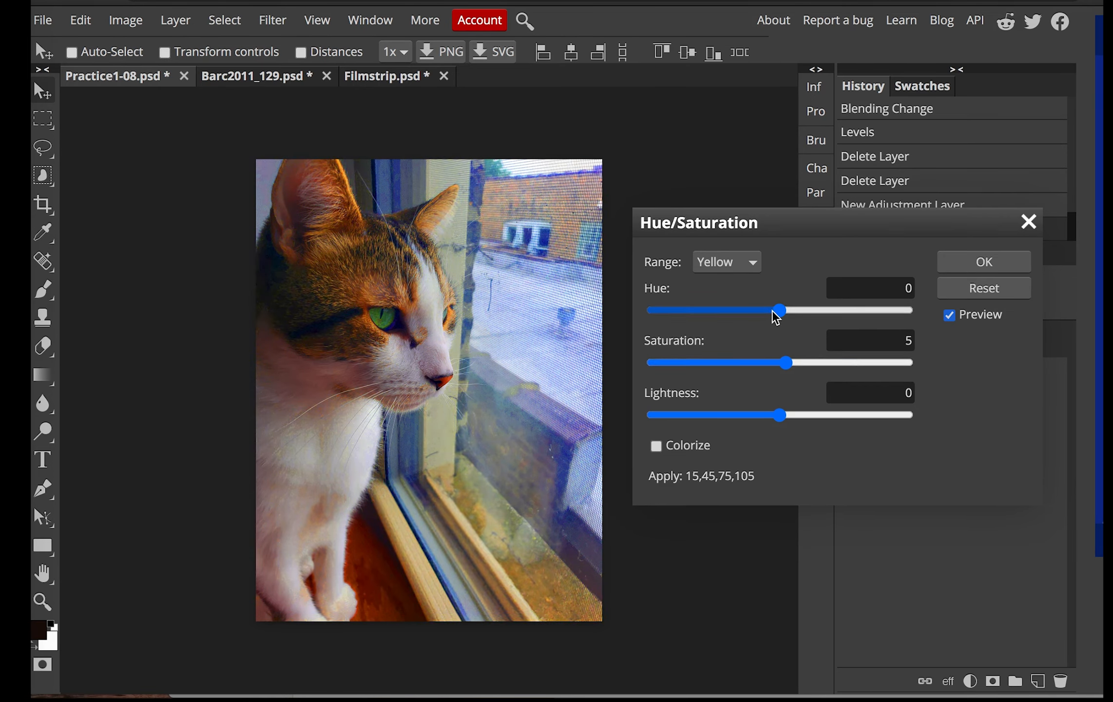
Set the Master range's hue to 4 and saturation to 35, and apply the Hue/Saturation adjustment
{"action": "left_click", "coordinate": [736, 271]}
{"action": "left_click", "coordinate": [717, 226]}
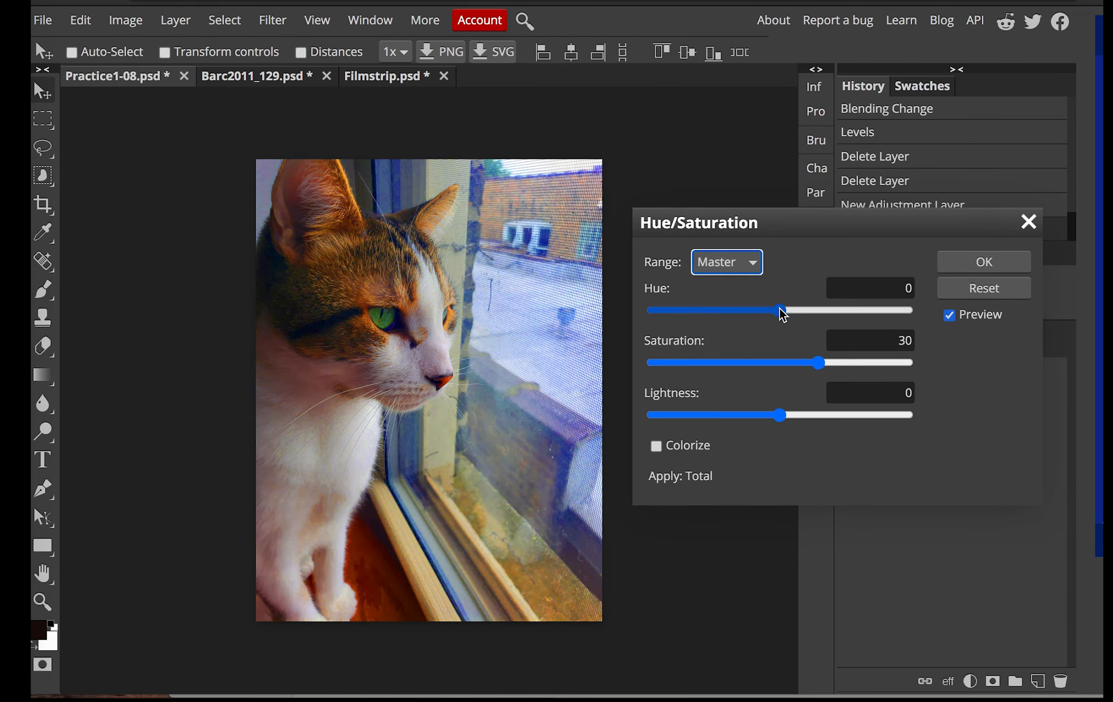
{"action": "mouse_move", "coordinate": [781, 310]}
{"action": "left_mouse_down"}
{"action": "mouse_move", "coordinate": [842, 312]}
{"action": "mouse_move", "coordinate": [720, 310]}
{"action": "mouse_move", "coordinate": [785, 311]}
{"action": "left_mouse_up"}
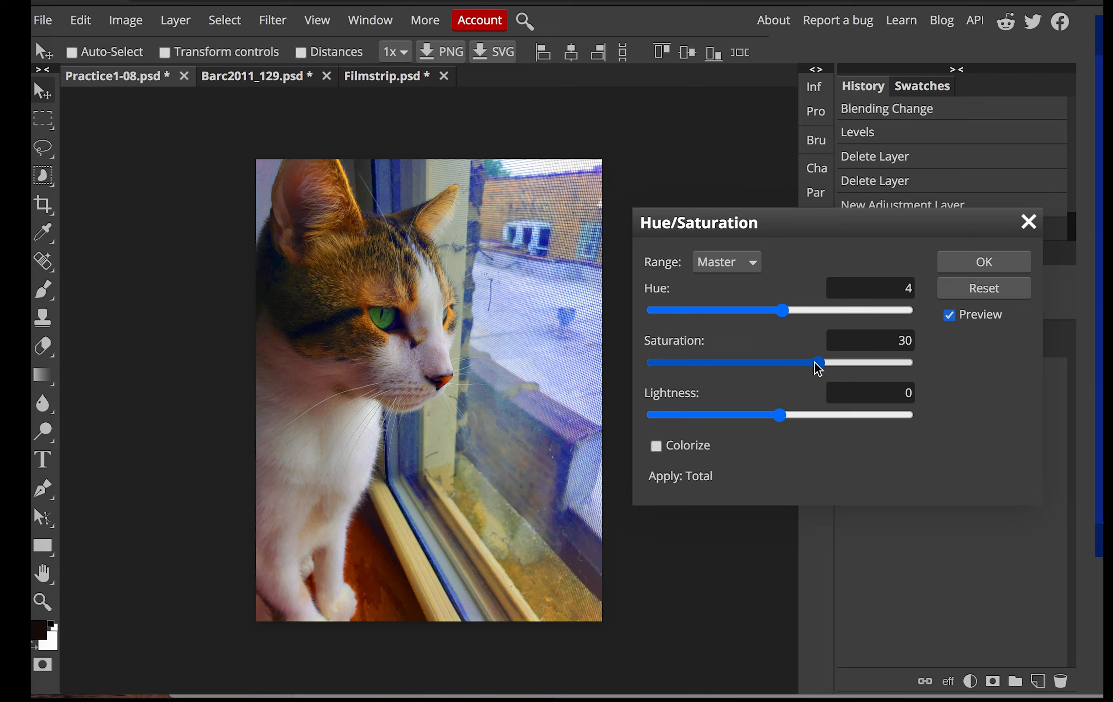
{"action": "left_click_drag", "start_coordinate": [821, 363], "coordinate": [824, 363]}
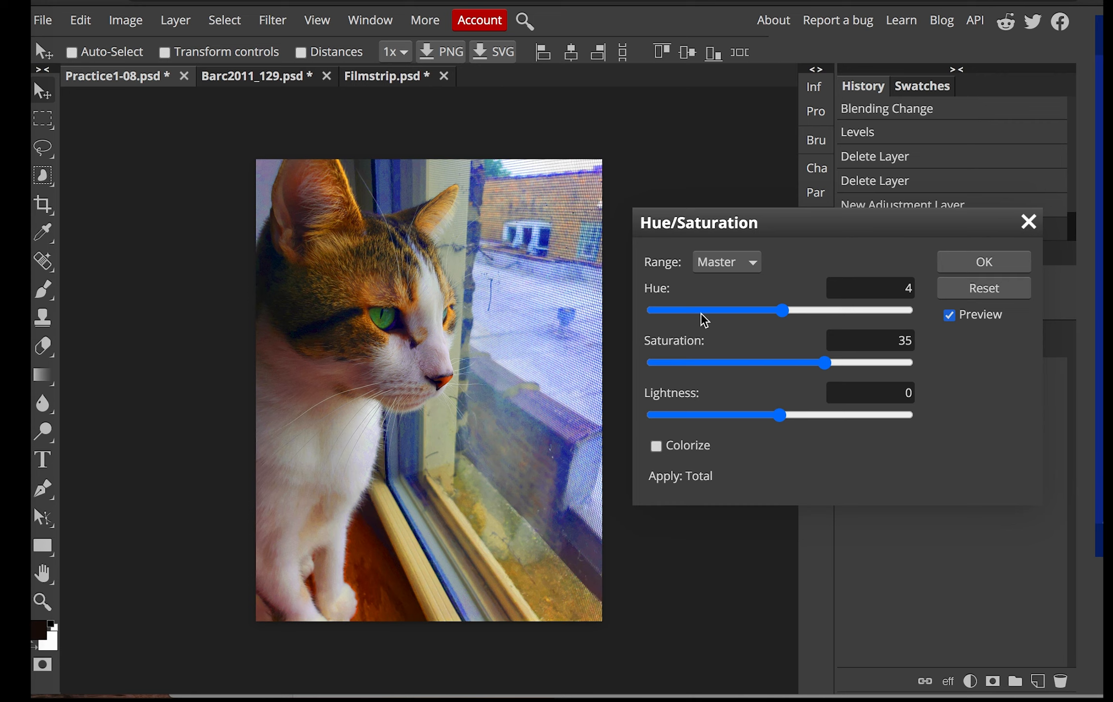
{"action": "left_click", "coordinate": [1022, 267]}
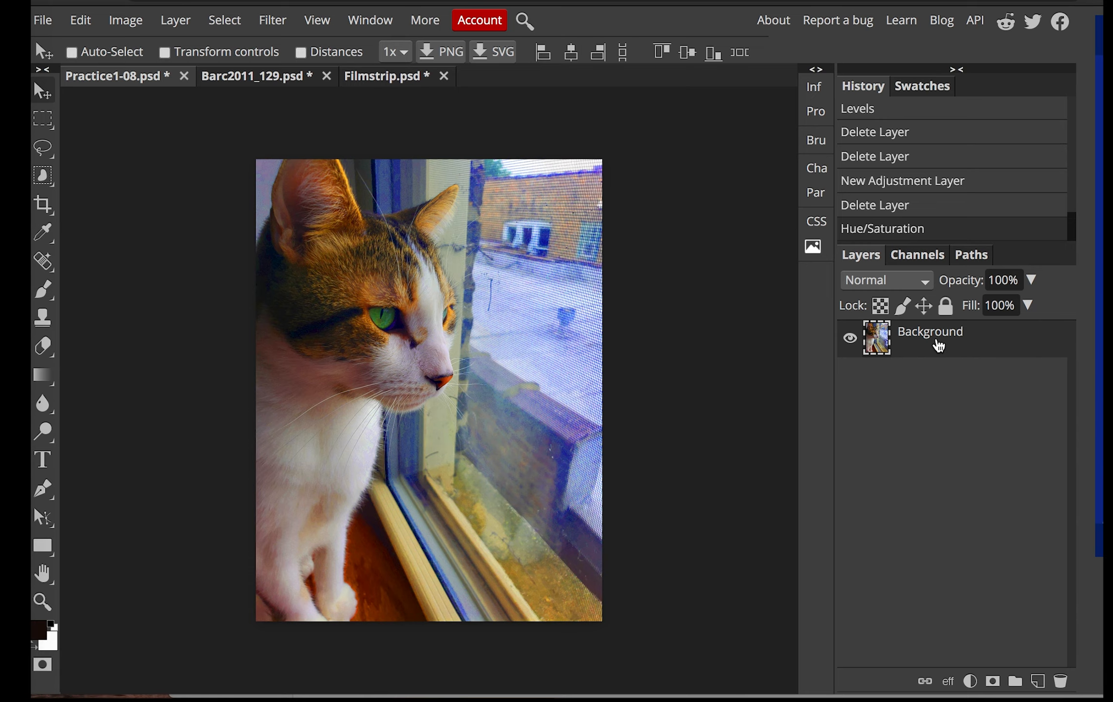
Copy the entire candle photo from Barc2011_129.psd and paste it as a new layer above the cat in Practice1-08.psd
{"action": "left_click", "coordinate": [244, 84]}
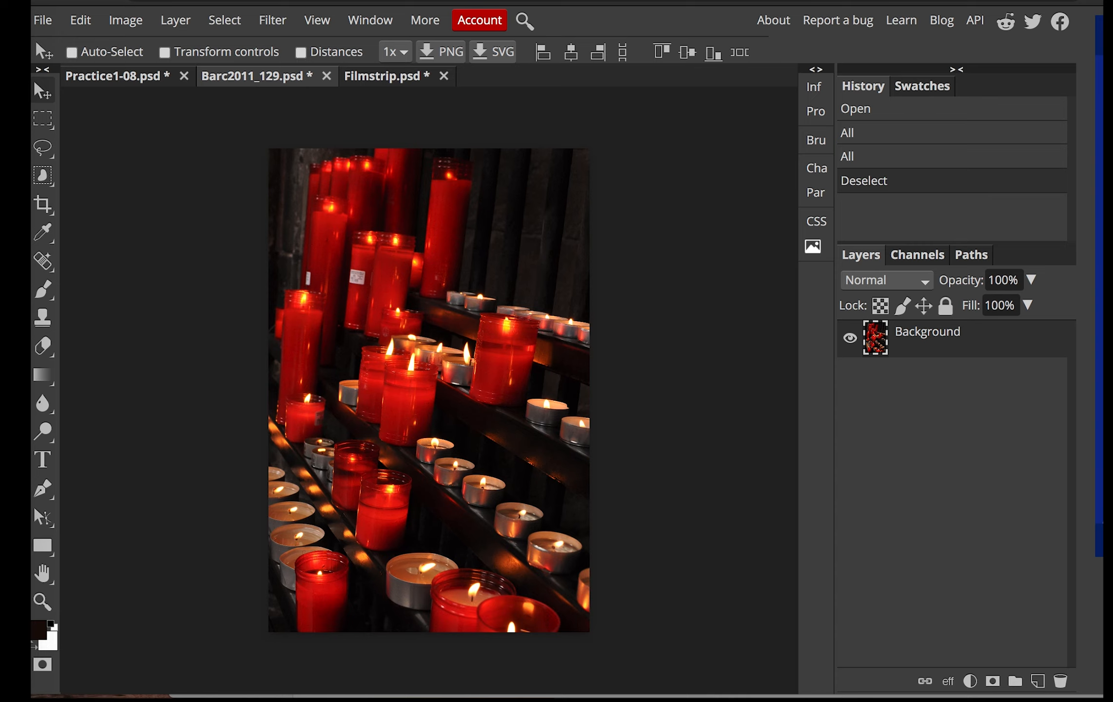
{"action": "left_click", "coordinate": [222, 20]}
{"action": "left_click", "coordinate": [235, 45]}
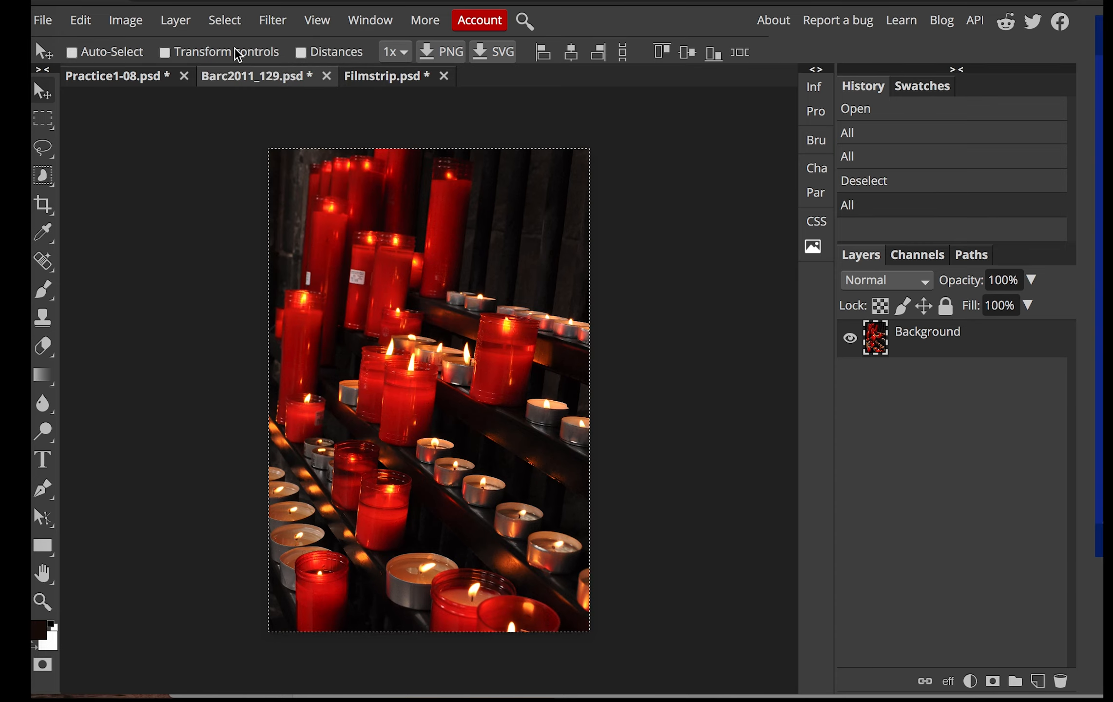
{"action": "left_click", "coordinate": [80, 22]}
{"action": "left_click", "coordinate": [114, 203]}
{"action": "left_click", "coordinate": [135, 83]}
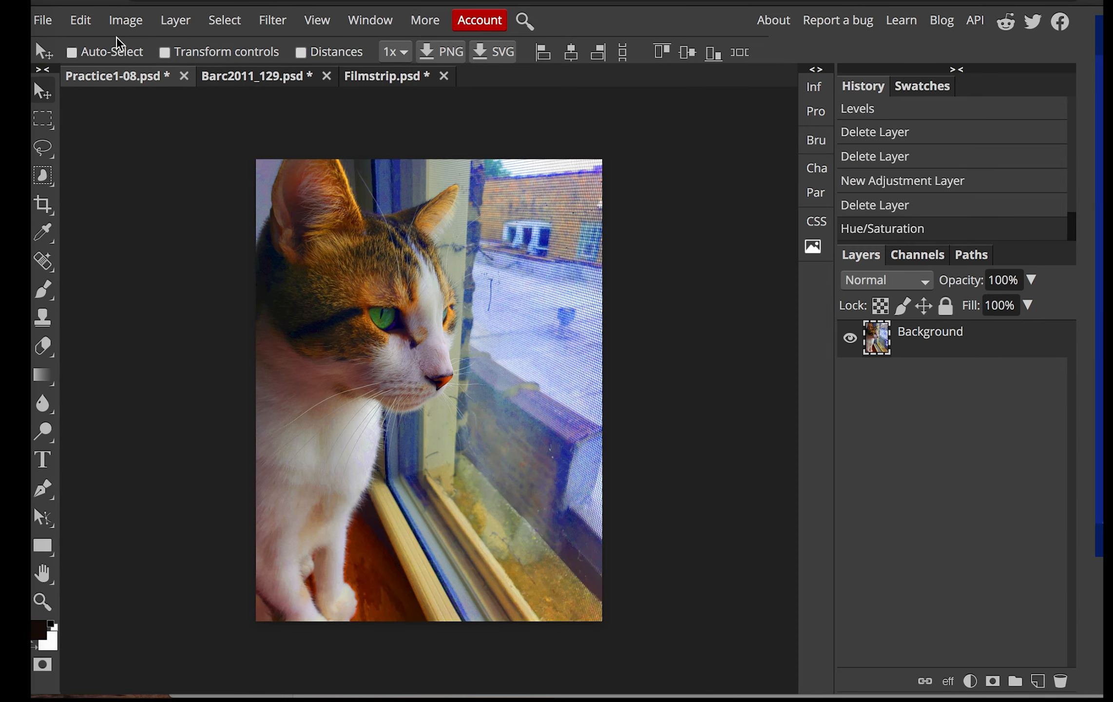
{"action": "left_click", "coordinate": [81, 21]}
{"action": "left_click", "coordinate": [130, 258]}
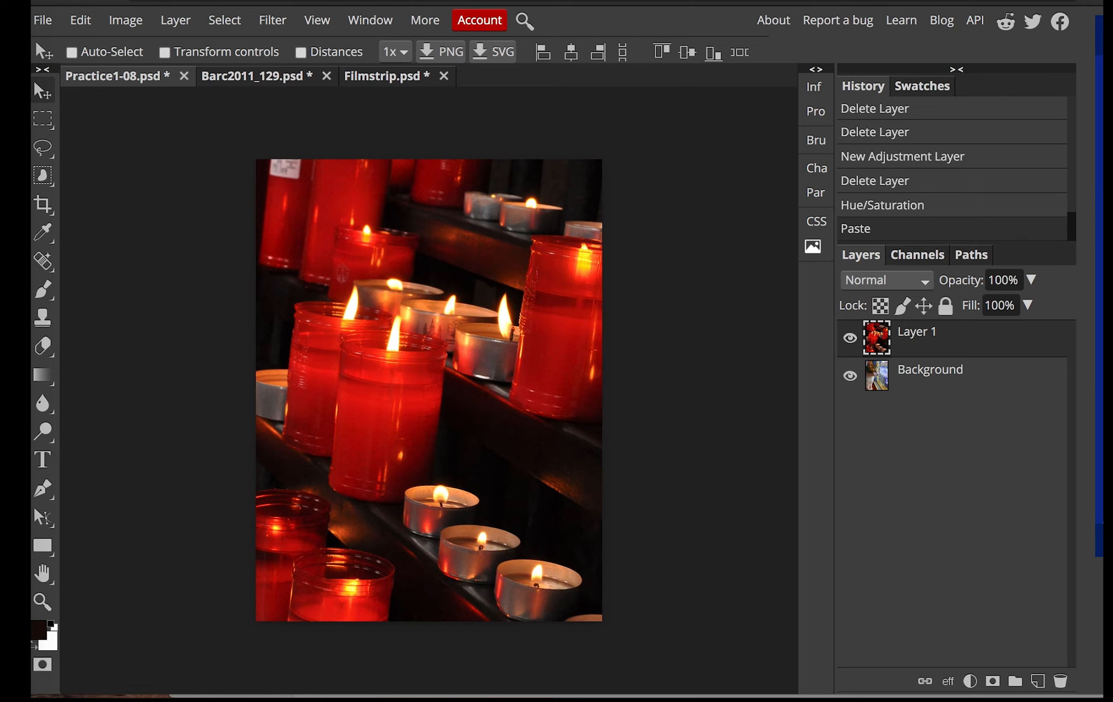
Free Transform the pasted candle layer, scaling it proportionally to about 61% so it still covers the whole canvas
{"action": "left_click", "coordinate": [81, 20]}
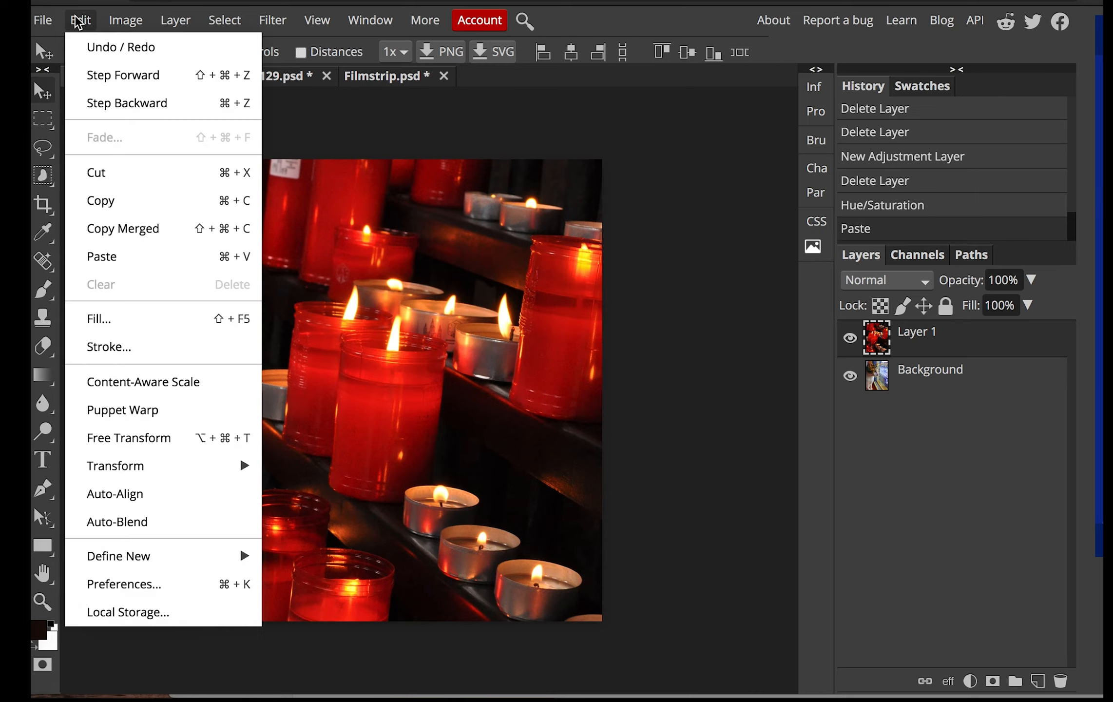
{"action": "left_click", "coordinate": [149, 439]}
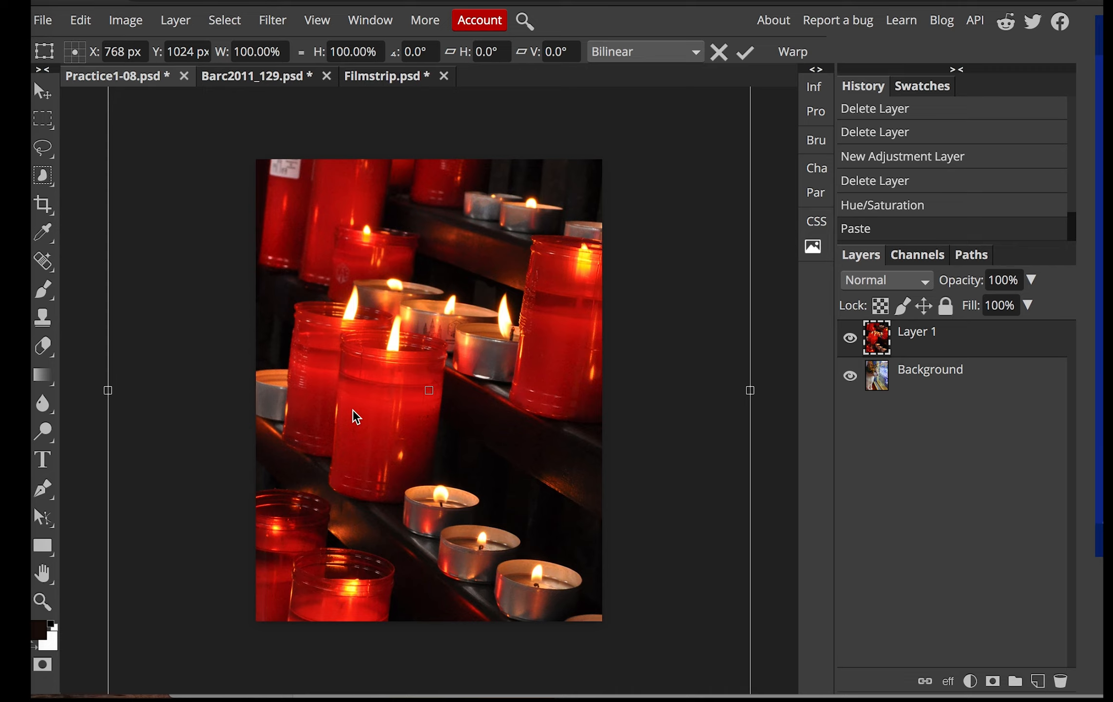
{"action": "key", "text": "ctrl+minus"}
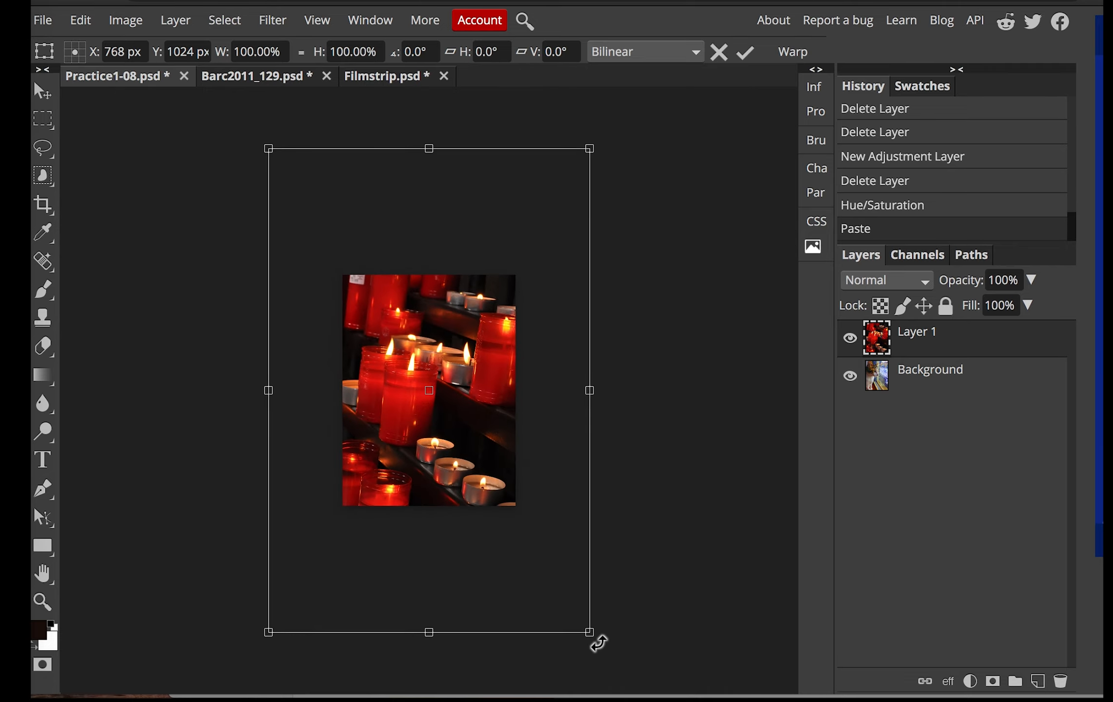
{"action": "left_click_drag", "start_coordinate": [588, 631], "coordinate": [473, 461]}
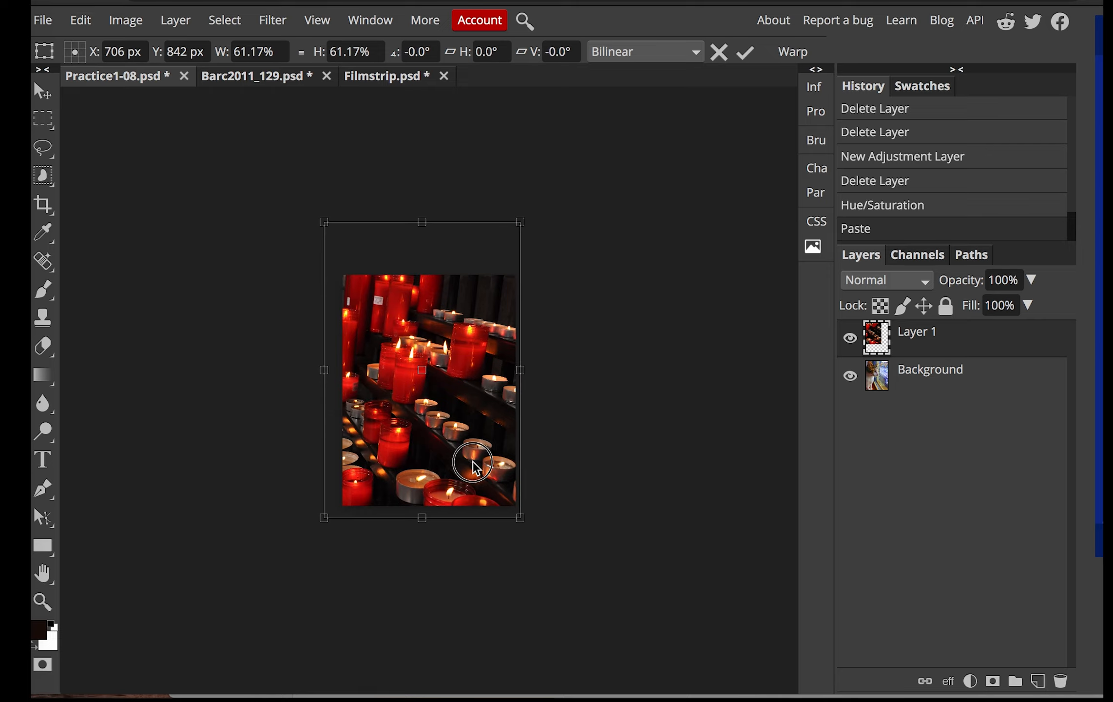
{"action": "left_click_drag", "start_coordinate": [517, 517], "coordinate": [521, 476]}
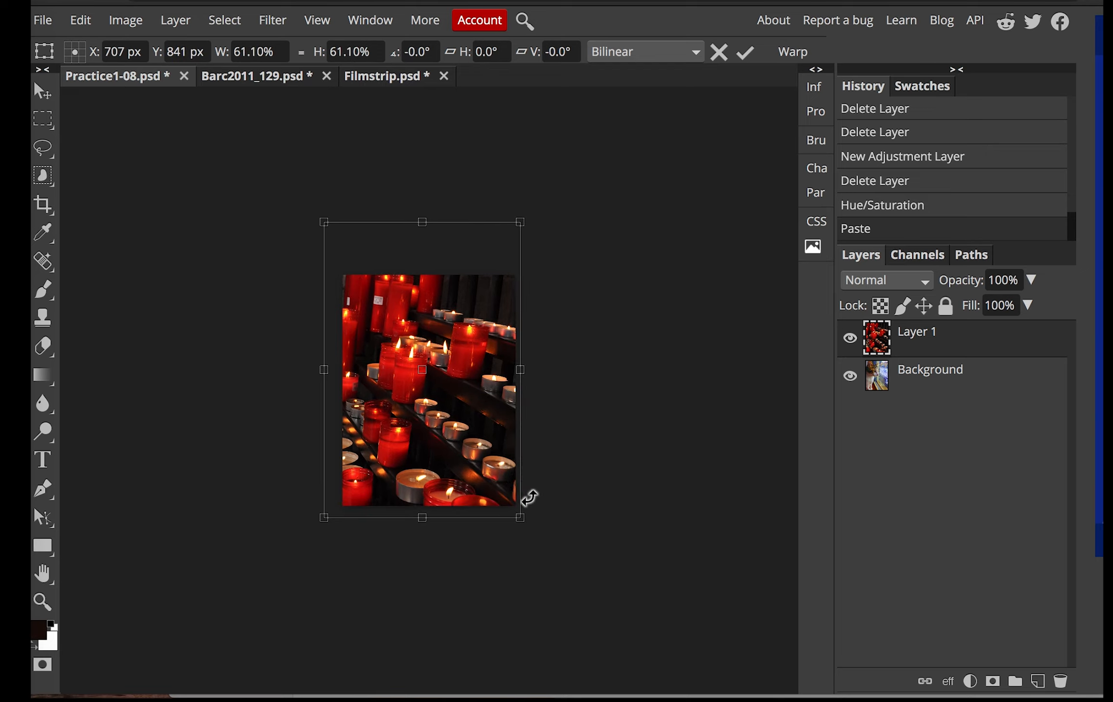
Rotate the candle layer to about -1.8° and apply the transform
{"action": "left_click_drag", "start_coordinate": [547, 543], "coordinate": [561, 539]}
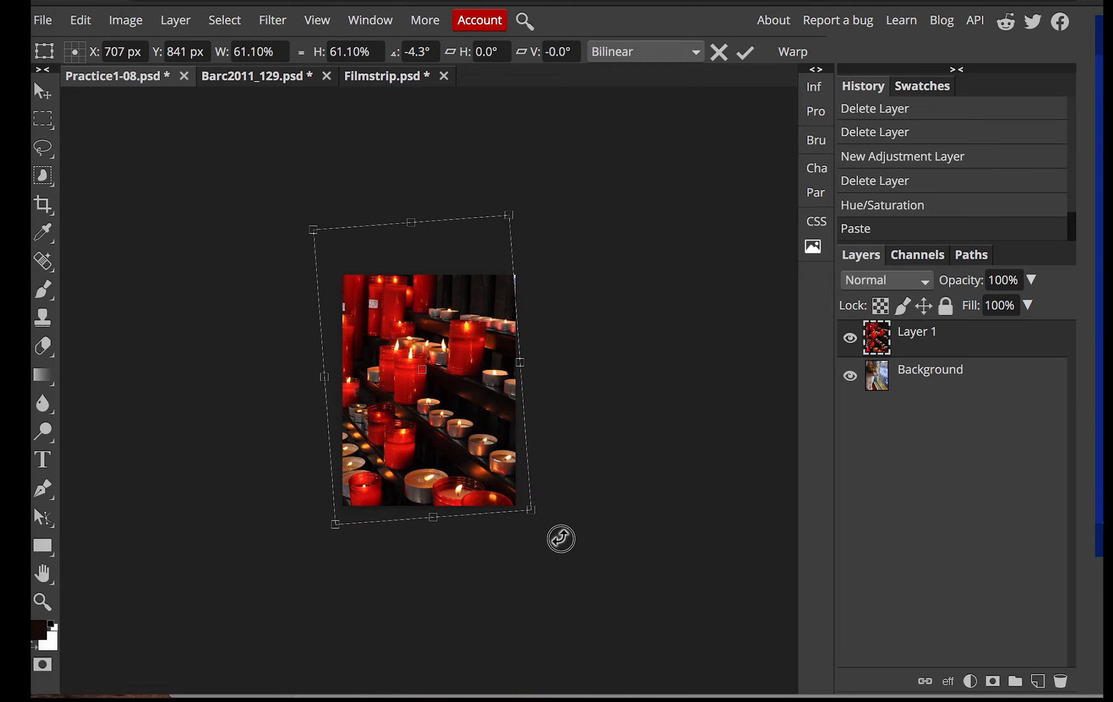
{"action": "left_click_drag", "start_coordinate": [561, 539], "coordinate": [589, 590]}
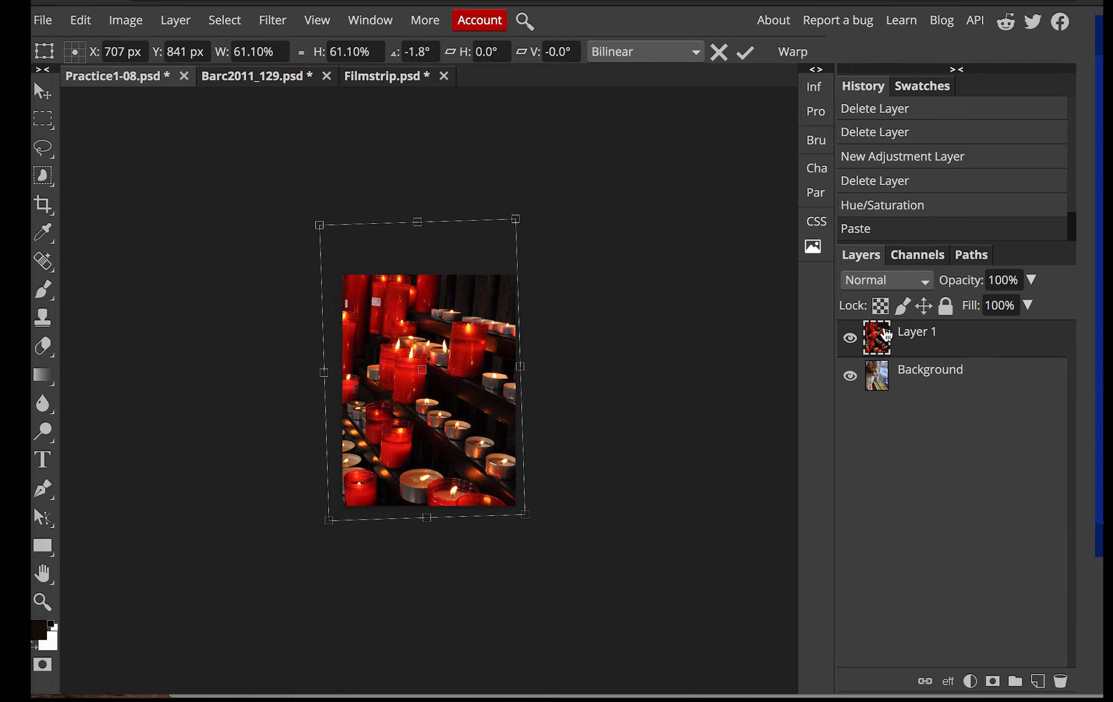
{"action": "left_click", "coordinate": [750, 52]}
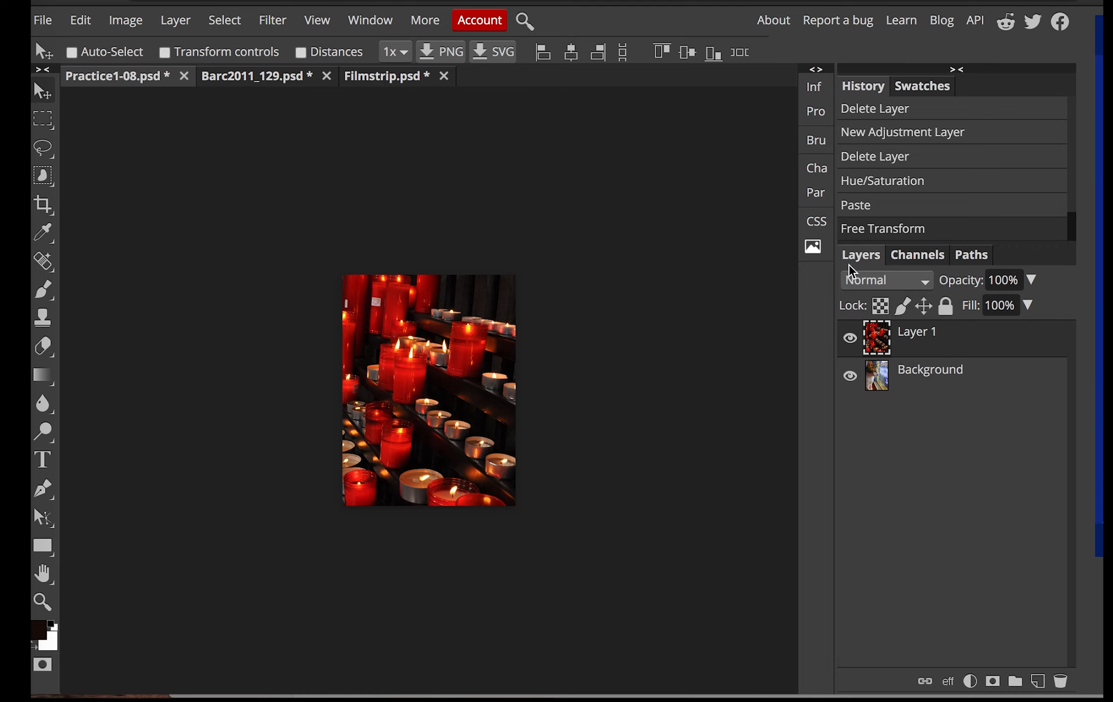
Try the Darken blend mode on the candle layer and inspect the blended result at a larger view
{"action": "left_click", "coordinate": [885, 281]}
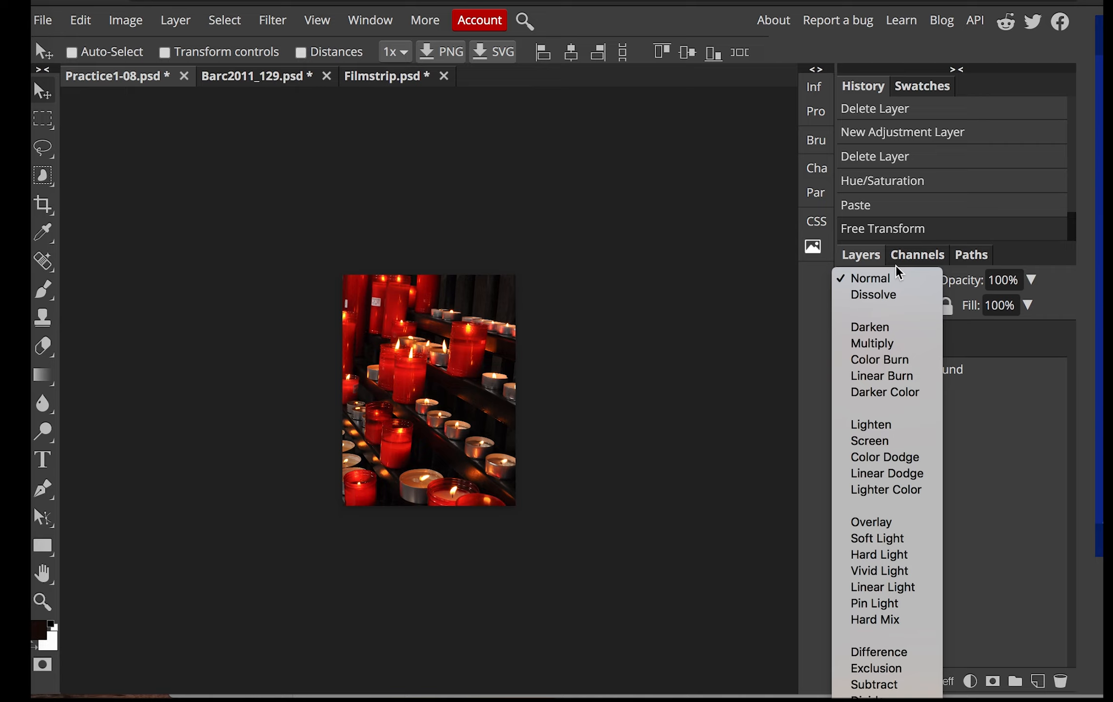
{"action": "left_click", "coordinate": [884, 327]}
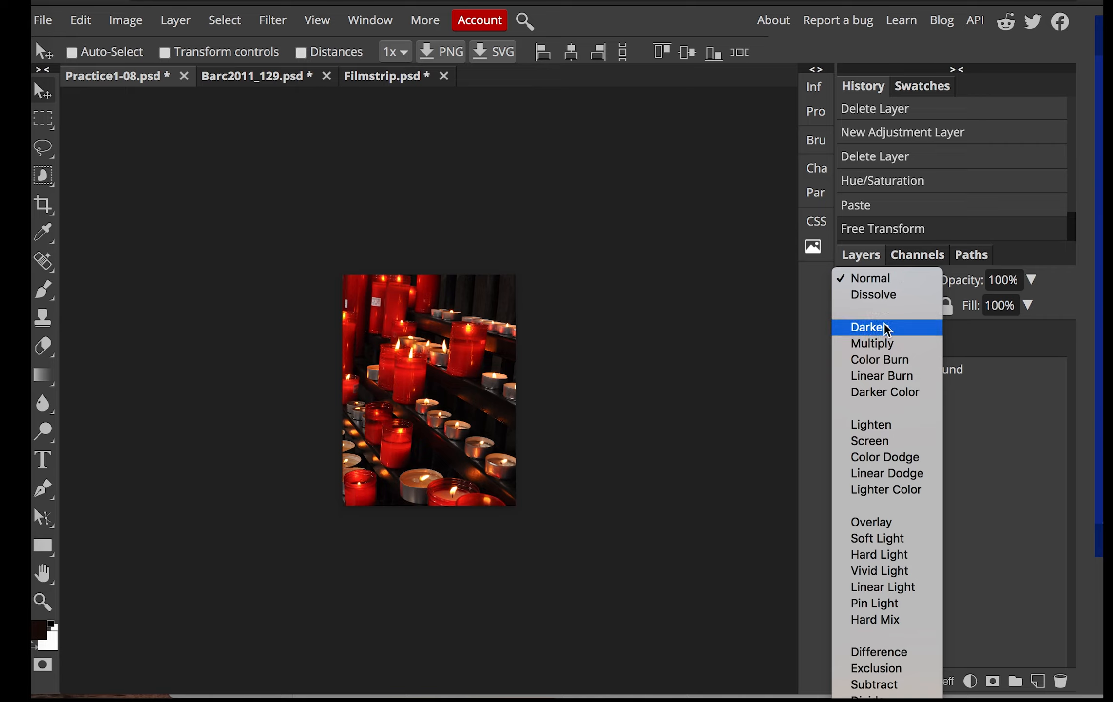
{"action": "left_click", "coordinate": [884, 280]}
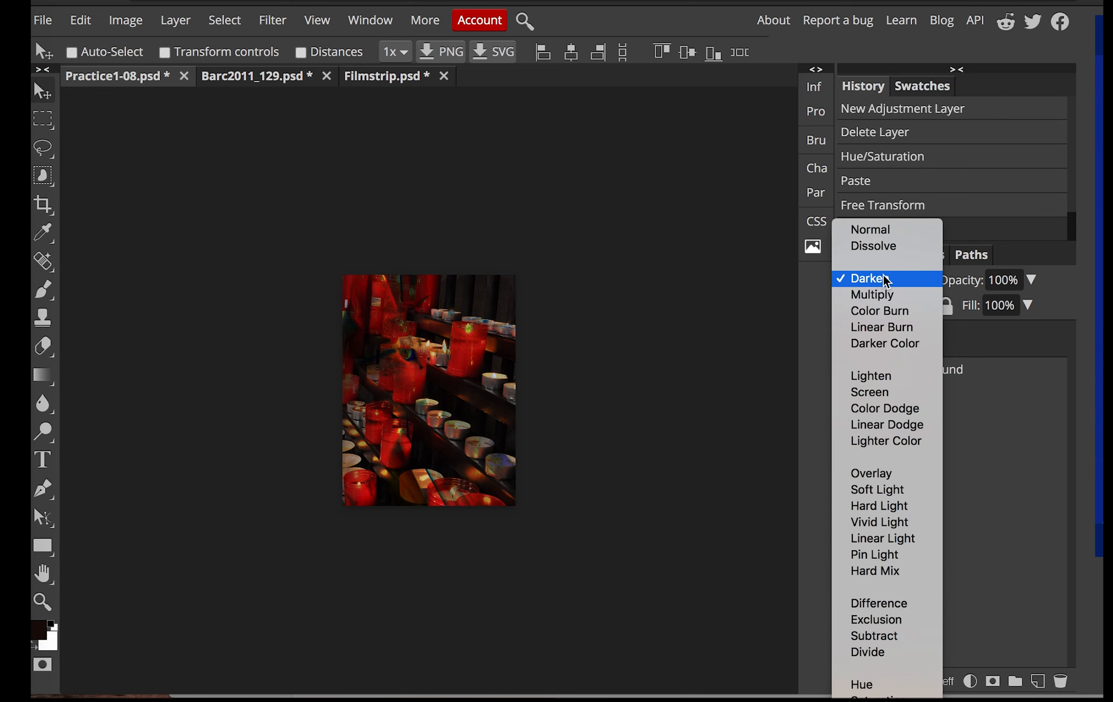
{"action": "left_click", "coordinate": [884, 280]}
{"action": "key", "text": "ctrl+plus"}
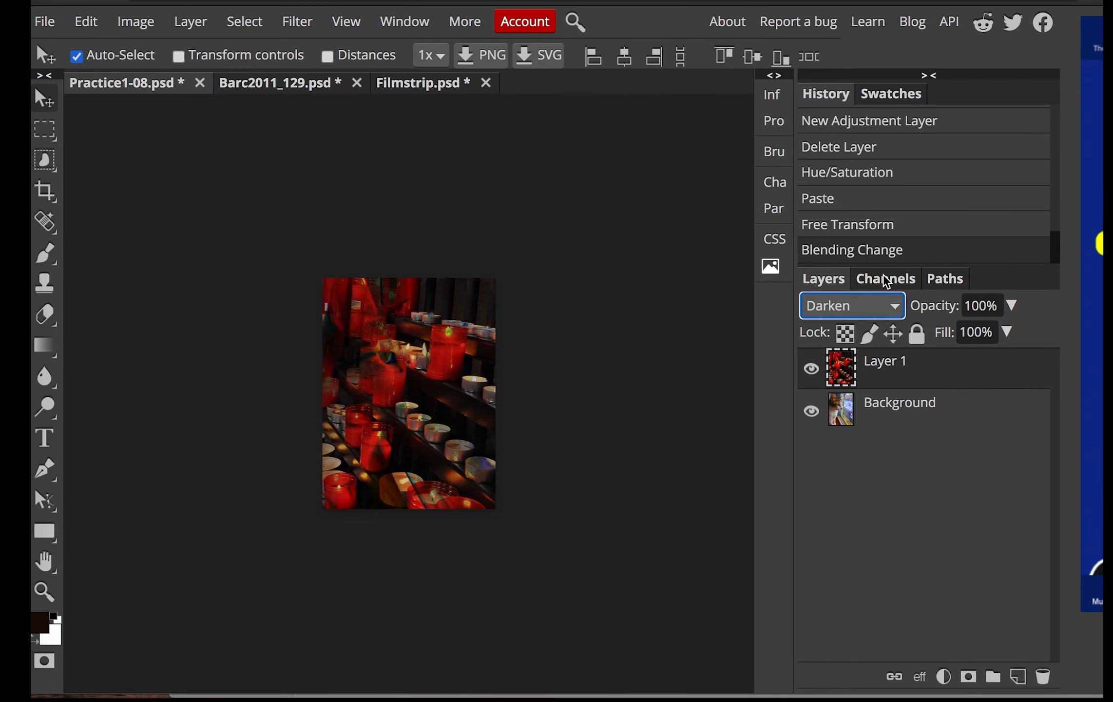
{"action": "key", "text": "ctrl+plus"}
{"action": "key", "text": "ctrl+minus"}
{"action": "key", "text": "ctrl+minus"}
{"action": "left_click", "coordinate": [720, 401]}
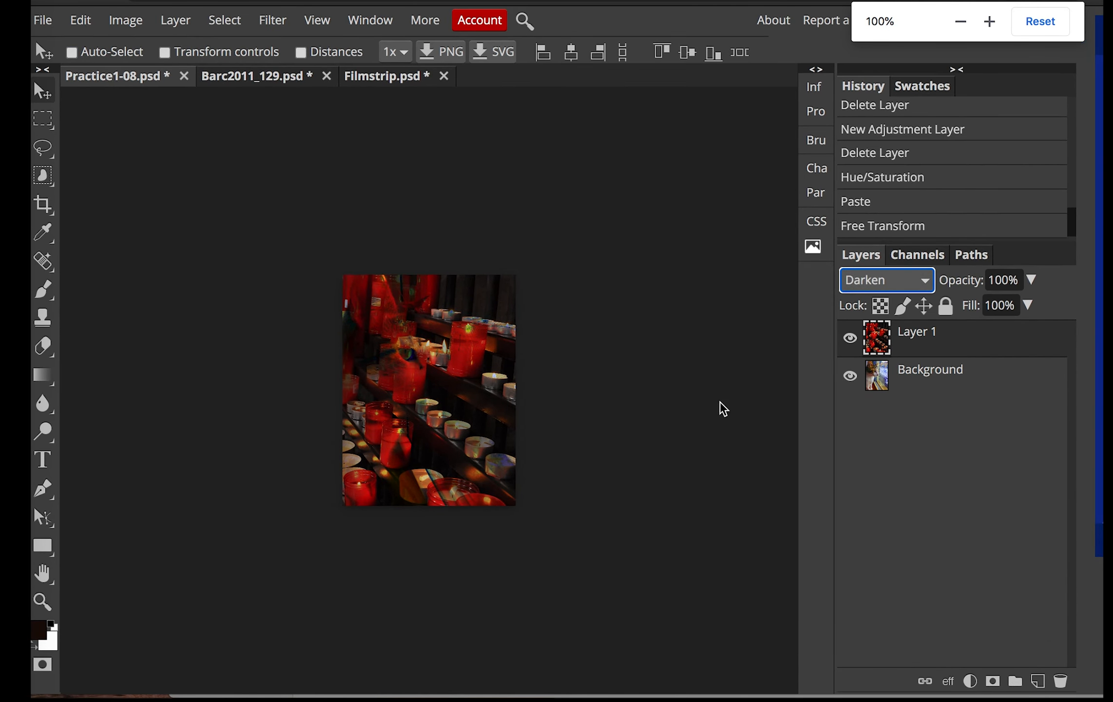
{"action": "key", "text": "ctrl+plus"}
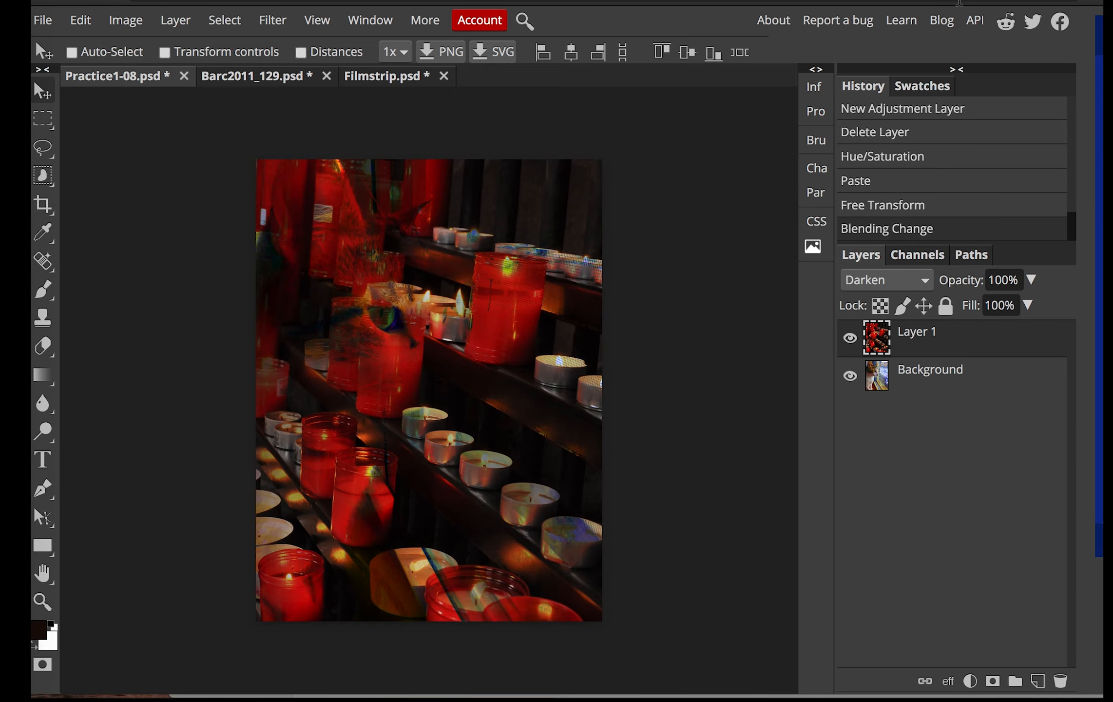
Try the Multiply, Color Burn, Linear Burn and Darker Color blend modes in turn on the candle layer
{"action": "left_click", "coordinate": [909, 283]}
{"action": "left_click", "coordinate": [889, 295]}
{"action": "left_click", "coordinate": [884, 280]}
{"action": "left_click", "coordinate": [891, 295]}
{"action": "left_click", "coordinate": [894, 286]}
{"action": "left_click", "coordinate": [887, 294]}
{"action": "left_click", "coordinate": [888, 281]}
{"action": "left_click", "coordinate": [886, 295]}
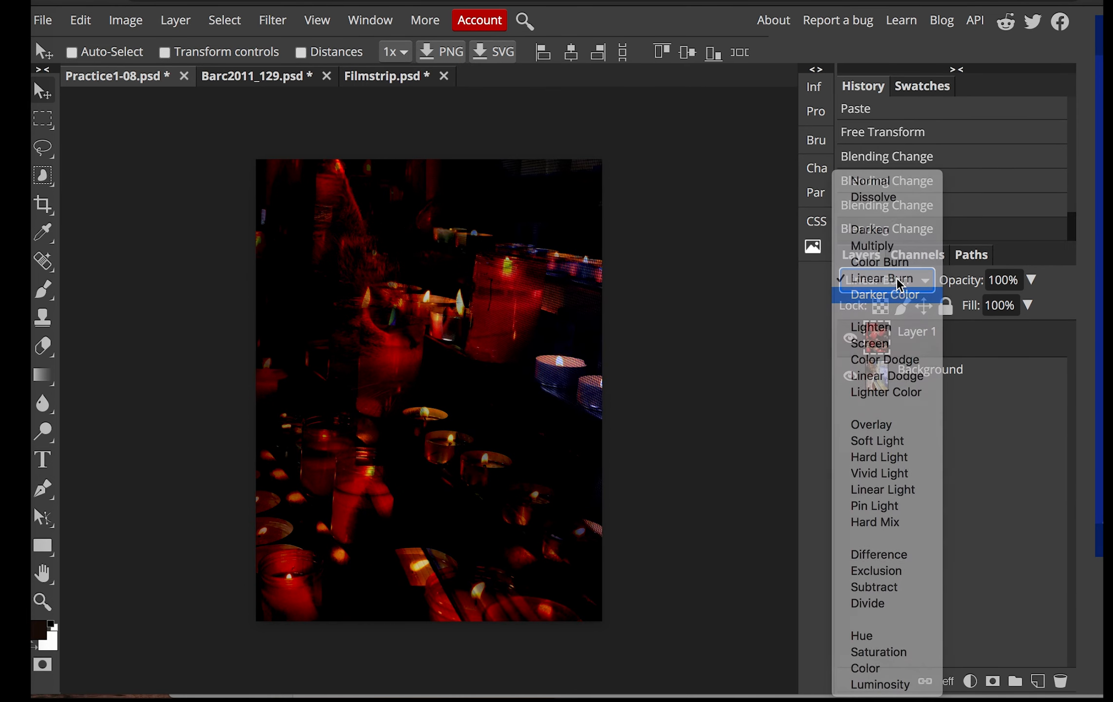
Try the Lighten and Screen blend modes on the candle layer
{"action": "left_click", "coordinate": [887, 280]}
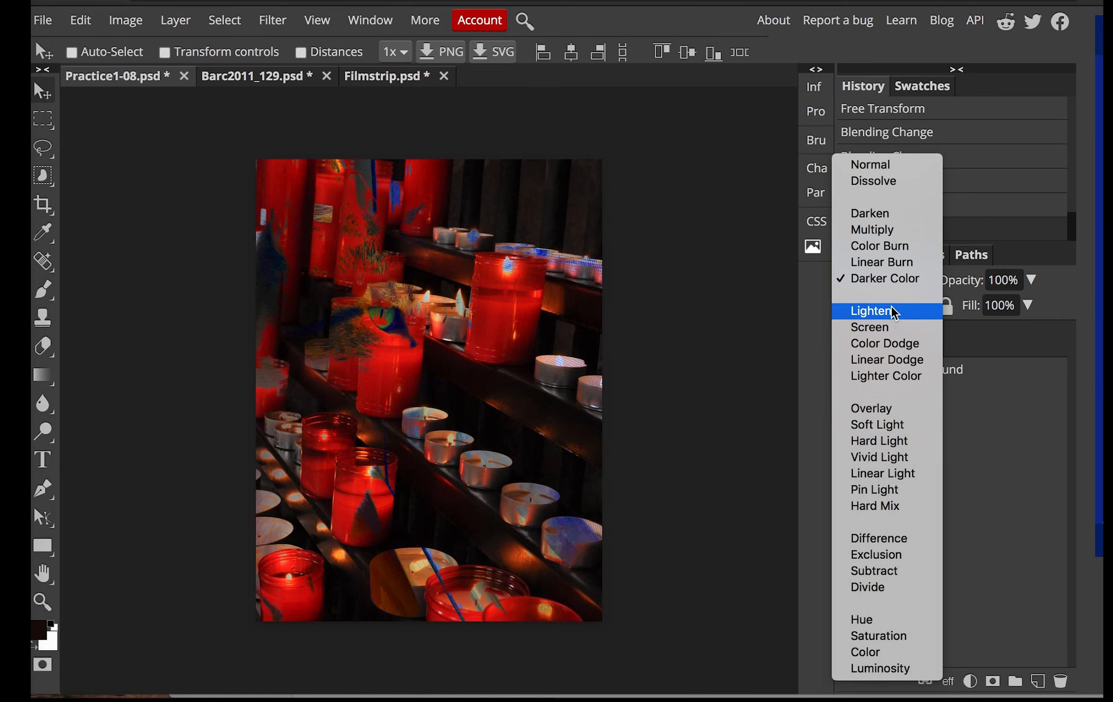
{"action": "left_click", "coordinate": [890, 311]}
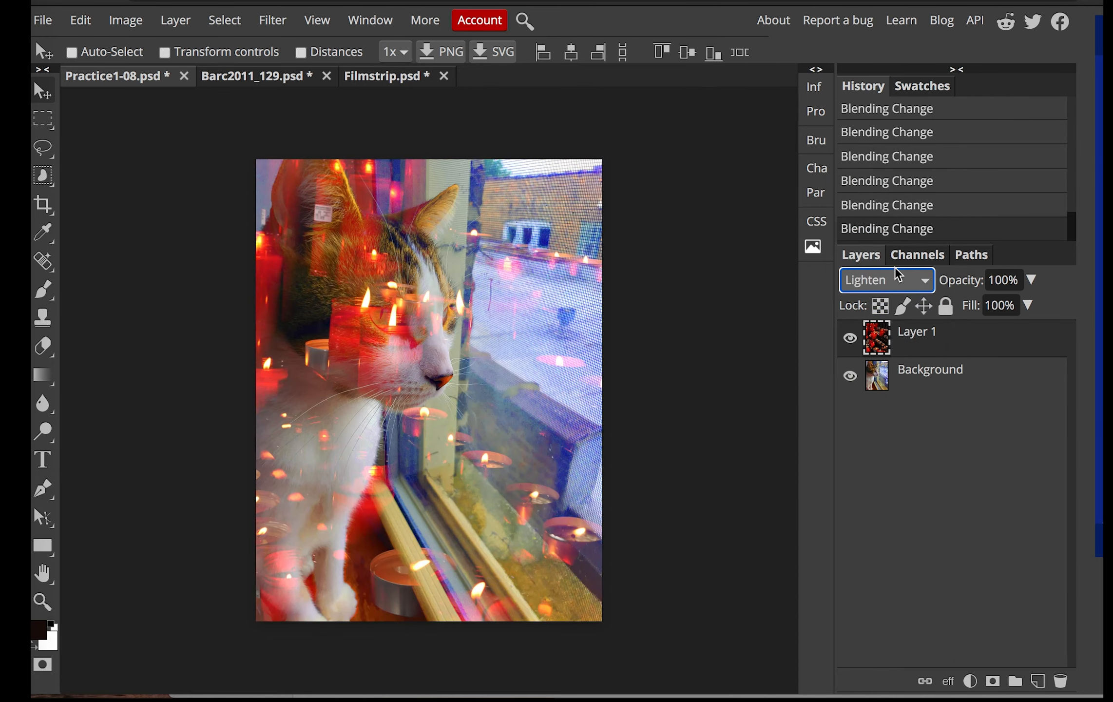
{"action": "left_click", "coordinate": [895, 285]}
{"action": "left_click", "coordinate": [891, 295]}
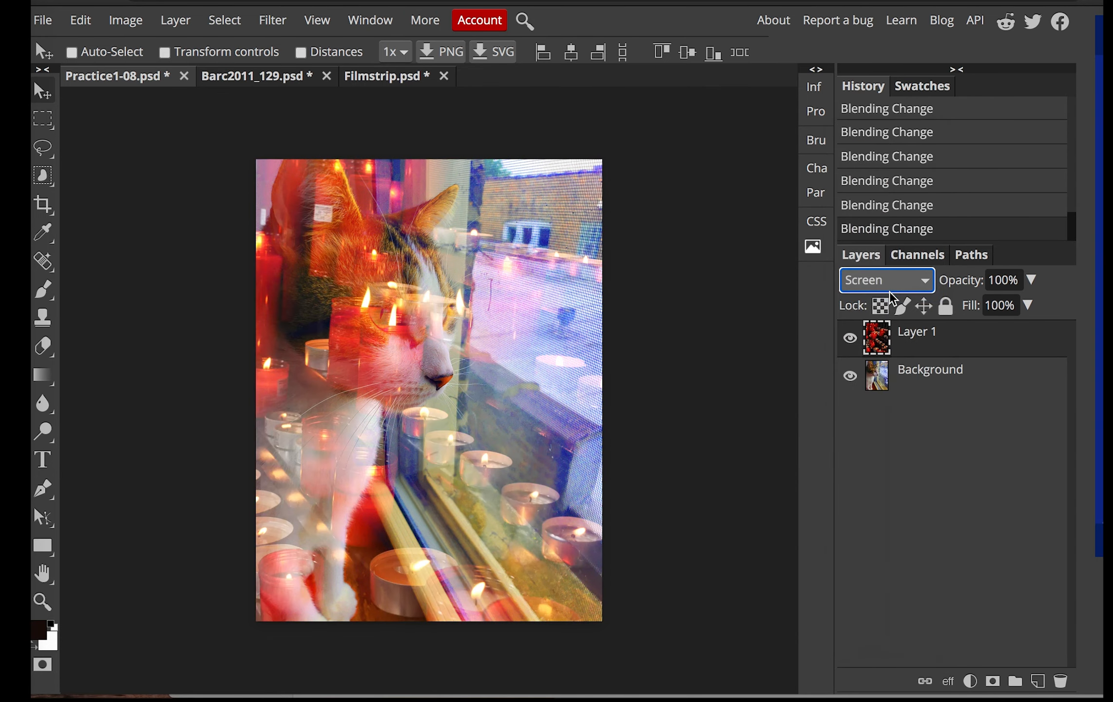
Compare Overlay, Color Dodge and Screen on the candle layer, ending the comparison on Overlay
{"action": "left_click", "coordinate": [893, 281]}
{"action": "left_click", "coordinate": [888, 361]}
{"action": "left_click", "coordinate": [892, 281]}
{"action": "left_click", "coordinate": [858, 214]}
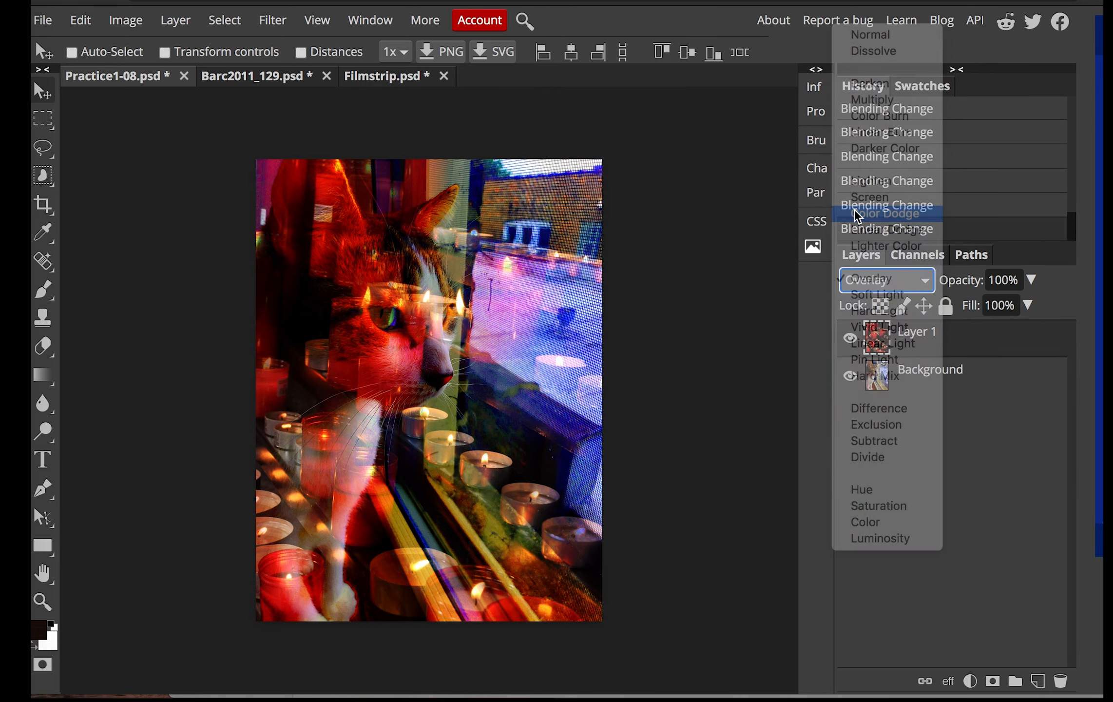
{"action": "left_click", "coordinate": [882, 281]}
{"action": "left_click", "coordinate": [882, 262]}
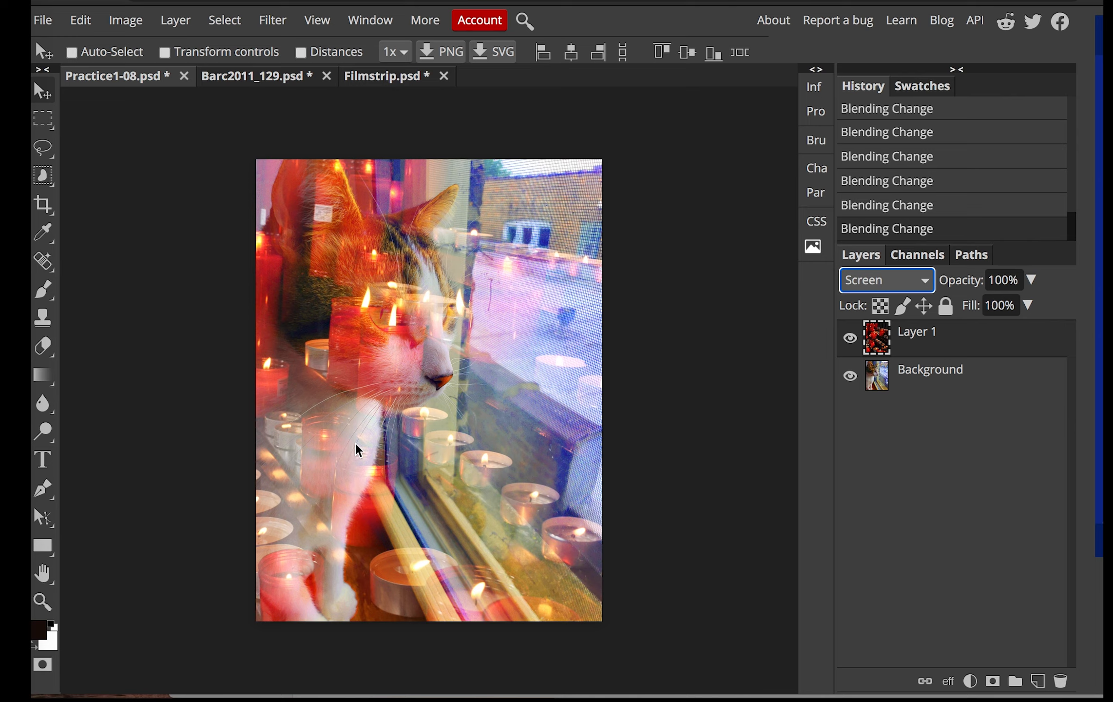
{"action": "left_click", "coordinate": [882, 280]}
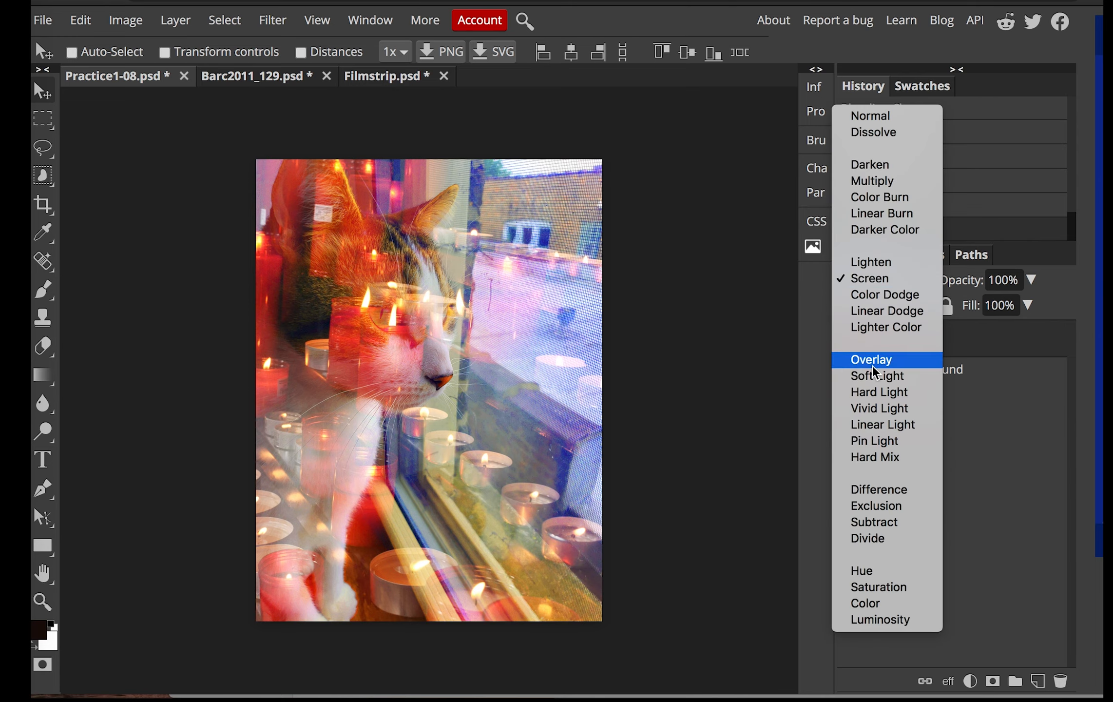
{"action": "left_click", "coordinate": [873, 365]}
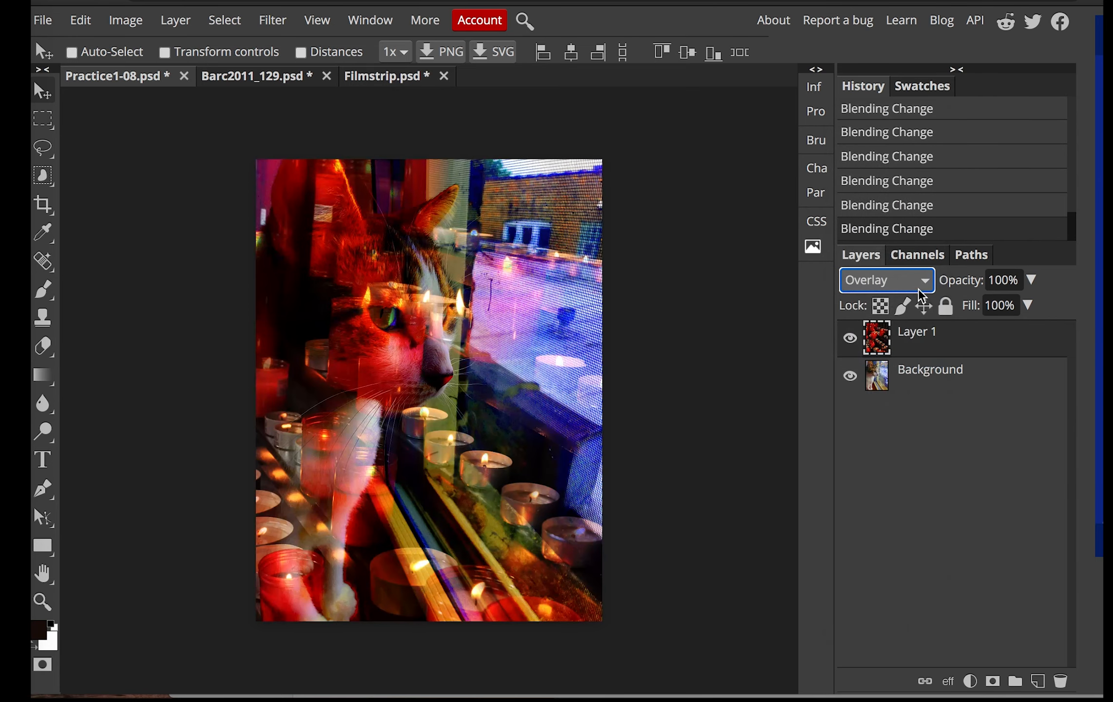
Set the candle layer's blend mode to Soft Light and nudge the layer slightly over the cat photo
{"action": "left_click", "coordinate": [911, 291]}
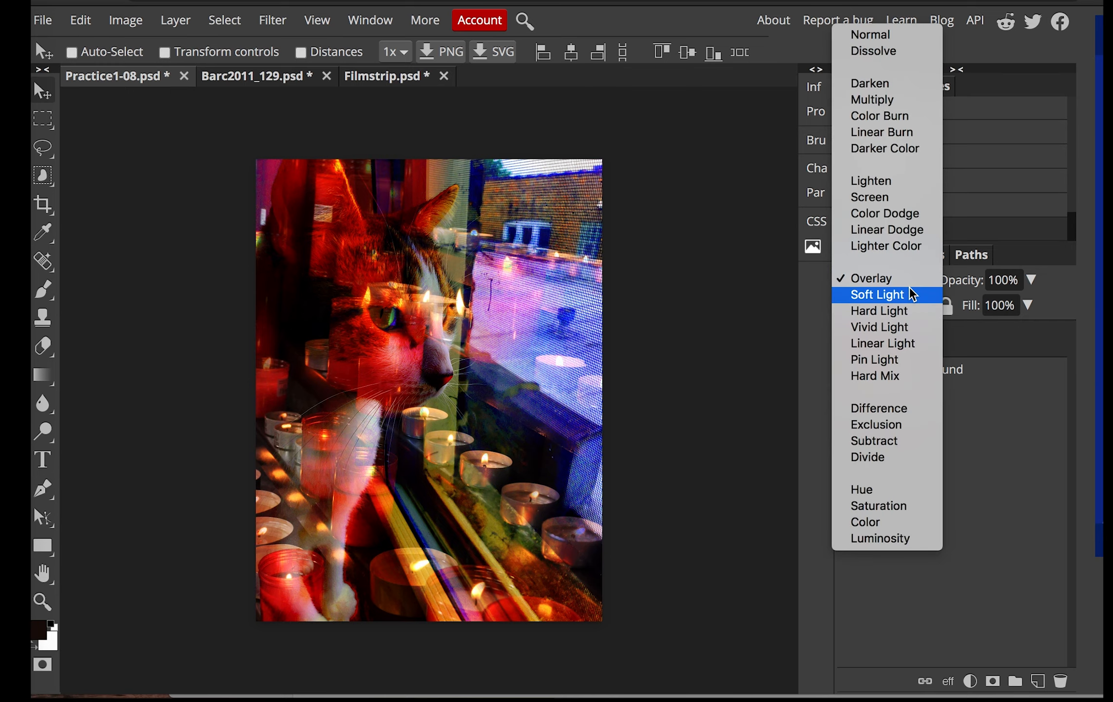
{"action": "left_click", "coordinate": [909, 292]}
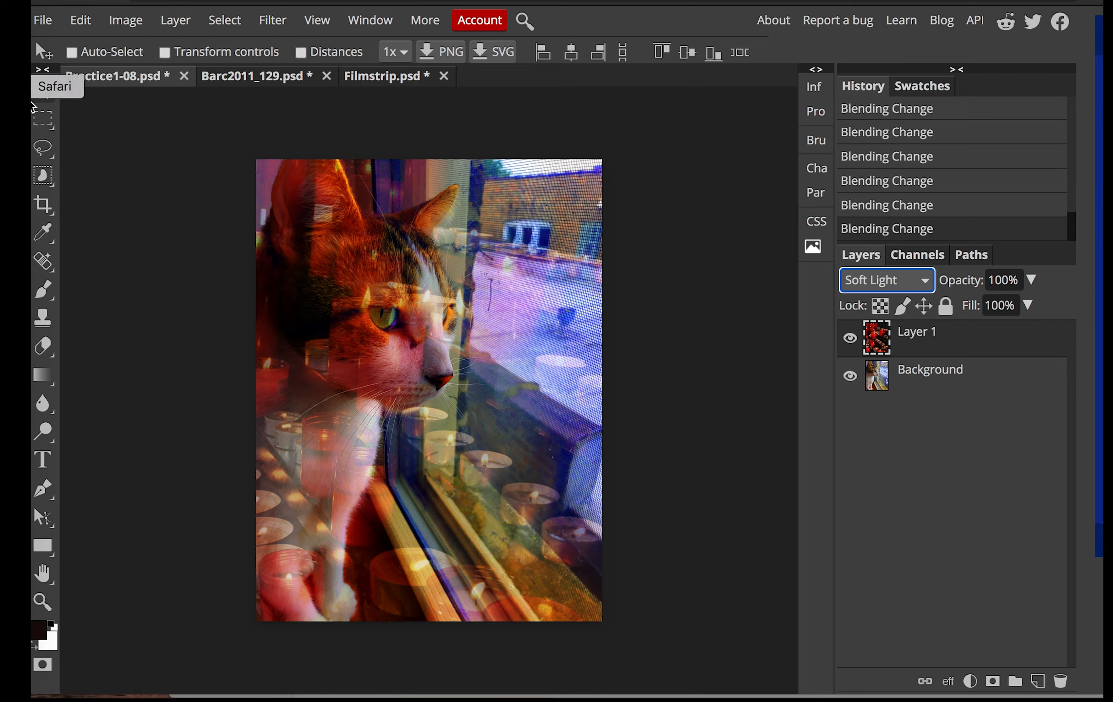
{"action": "mouse_move", "coordinate": [440, 414]}
{"action": "left_mouse_down"}
{"action": "mouse_move", "coordinate": [498, 389]}
{"action": "mouse_move", "coordinate": [373, 418]}
{"action": "mouse_move", "coordinate": [442, 419]}
{"action": "left_mouse_up"}
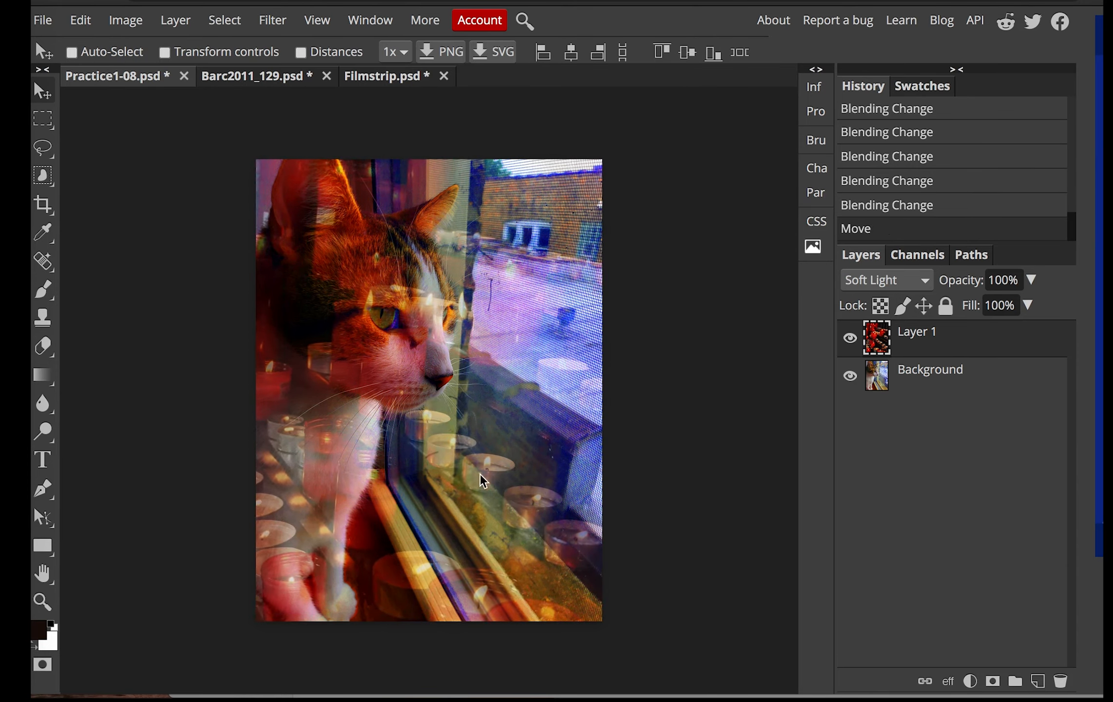
Free Transform the candle layer, rotating it to about 8.6° and shifting it down and to the right
{"action": "left_click", "coordinate": [86, 27]}
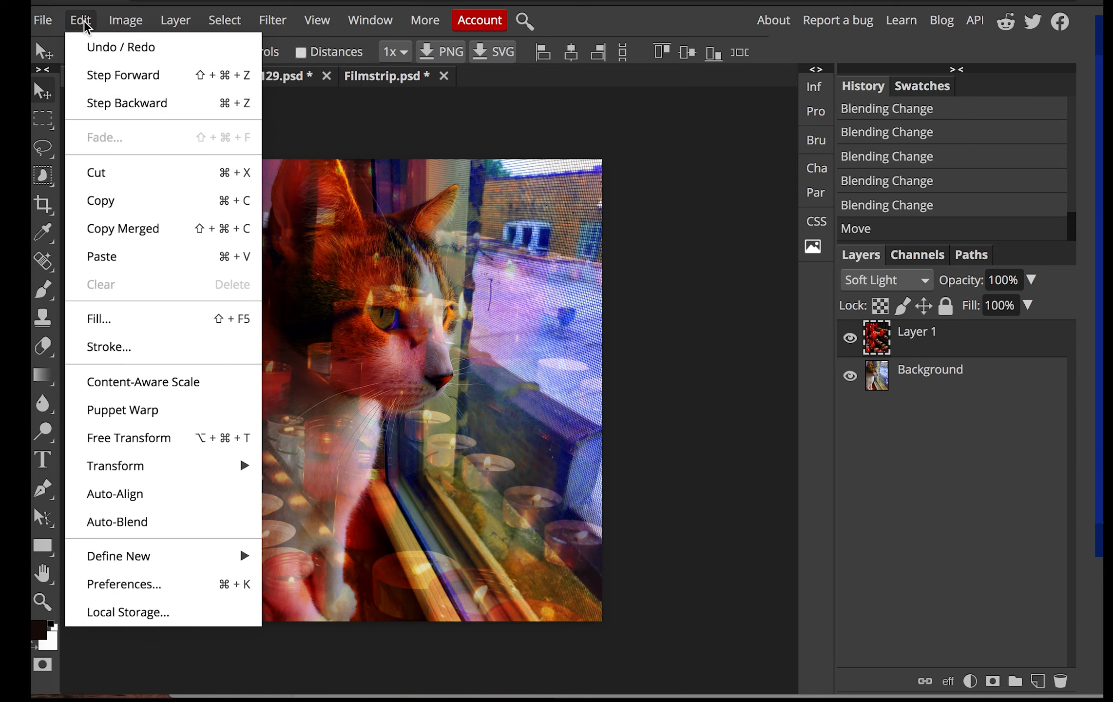
{"action": "left_click", "coordinate": [131, 442]}
{"action": "left_click_drag", "start_coordinate": [643, 671], "coordinate": [634, 687]}
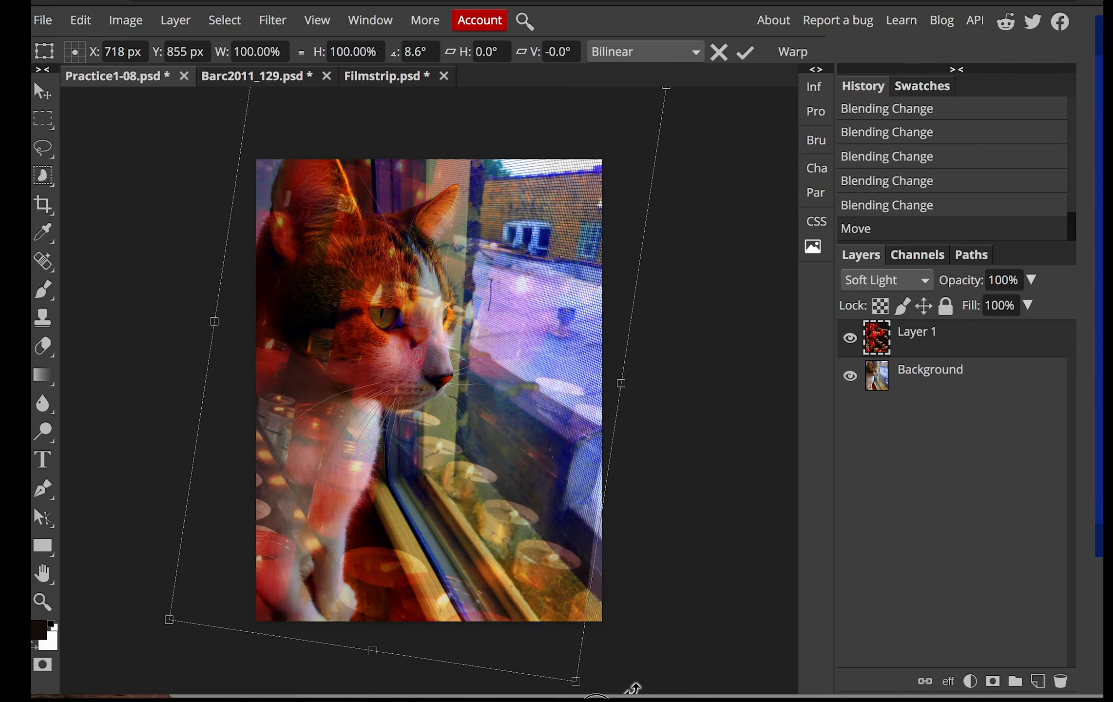
{"action": "left_click_drag", "start_coordinate": [461, 479], "coordinate": [490, 525]}
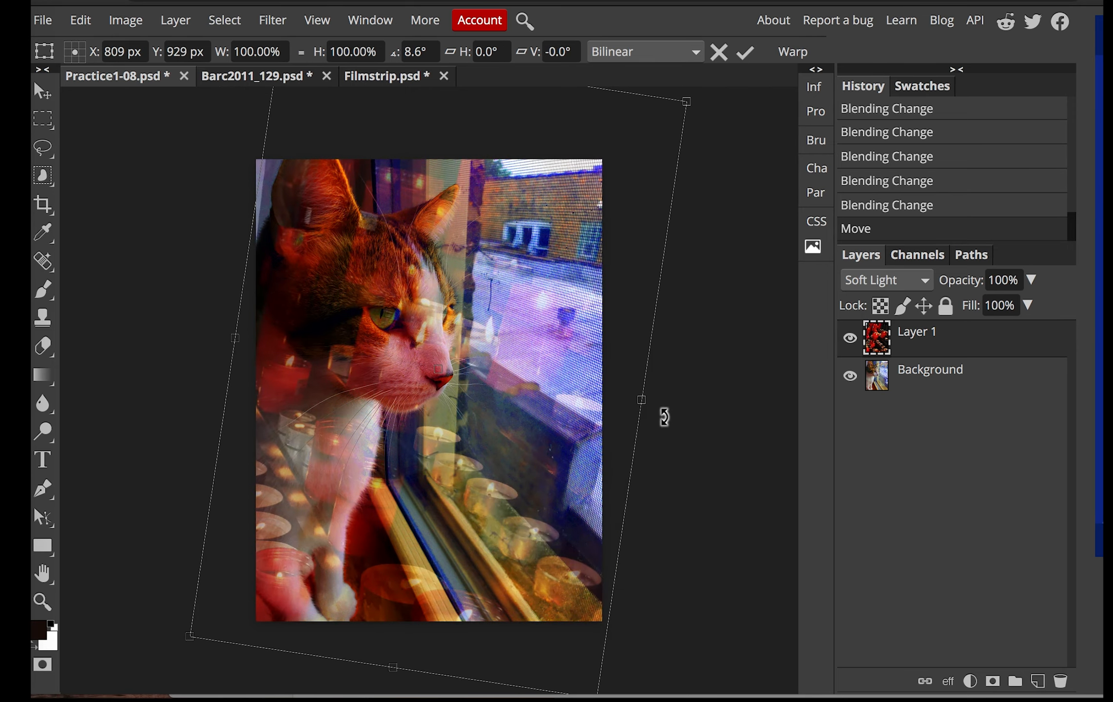
Scale the candle layer proportionally to about 115%, reposition it so it covers the whole canvas, and apply the transform
{"action": "key", "text": "ctrl+minus"}
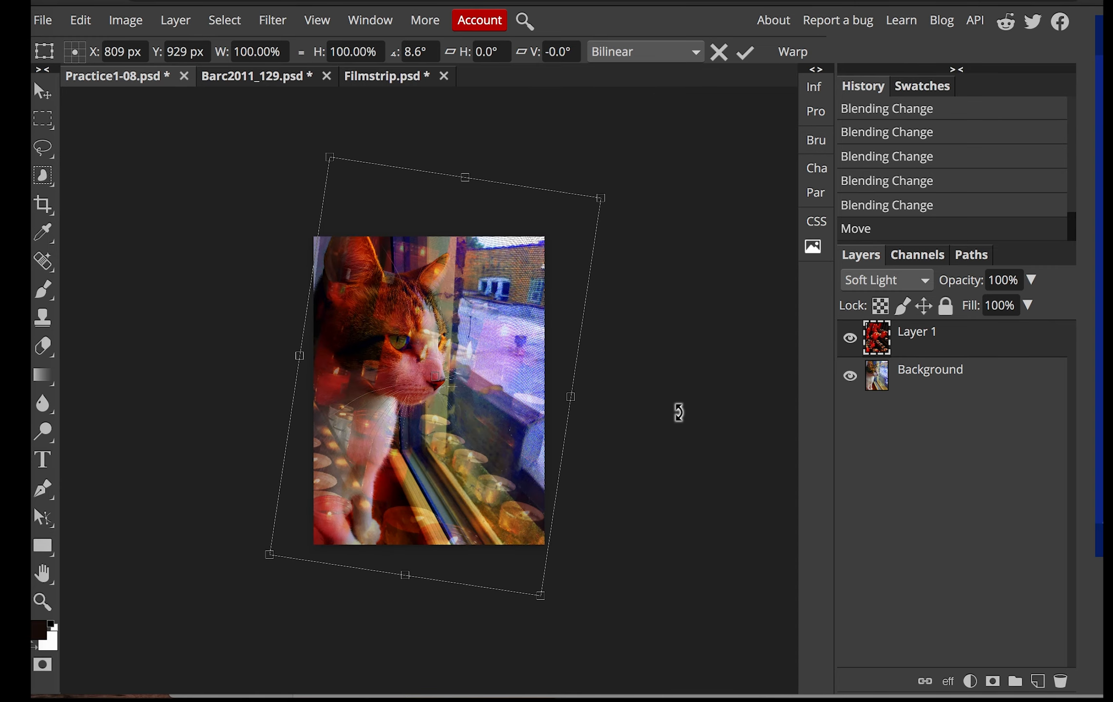
{"action": "left_click_drag", "start_coordinate": [327, 157], "coordinate": [298, 92]}
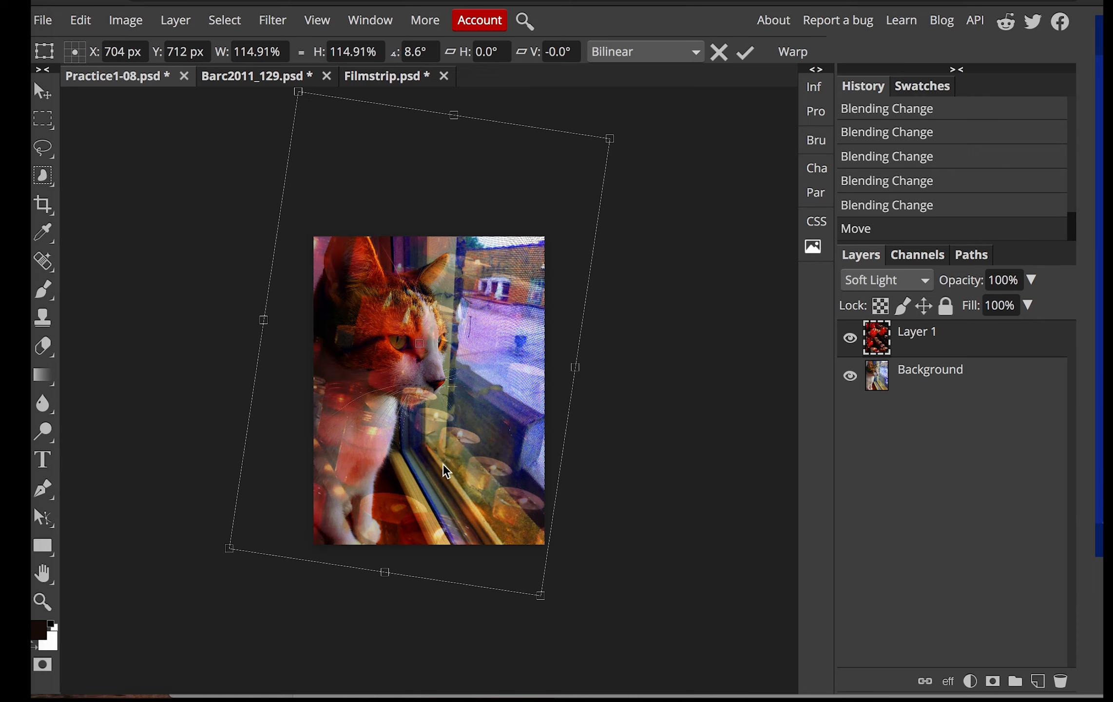
{"action": "left_click_drag", "start_coordinate": [467, 515], "coordinate": [470, 534]}
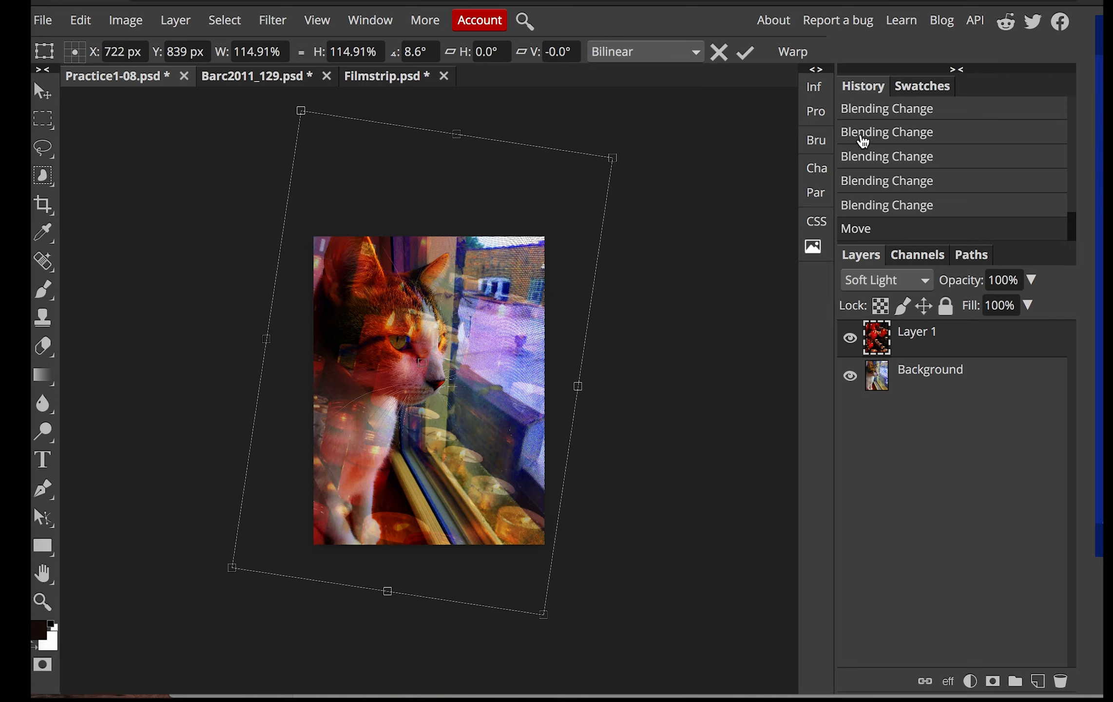
{"action": "left_click", "coordinate": [745, 51]}
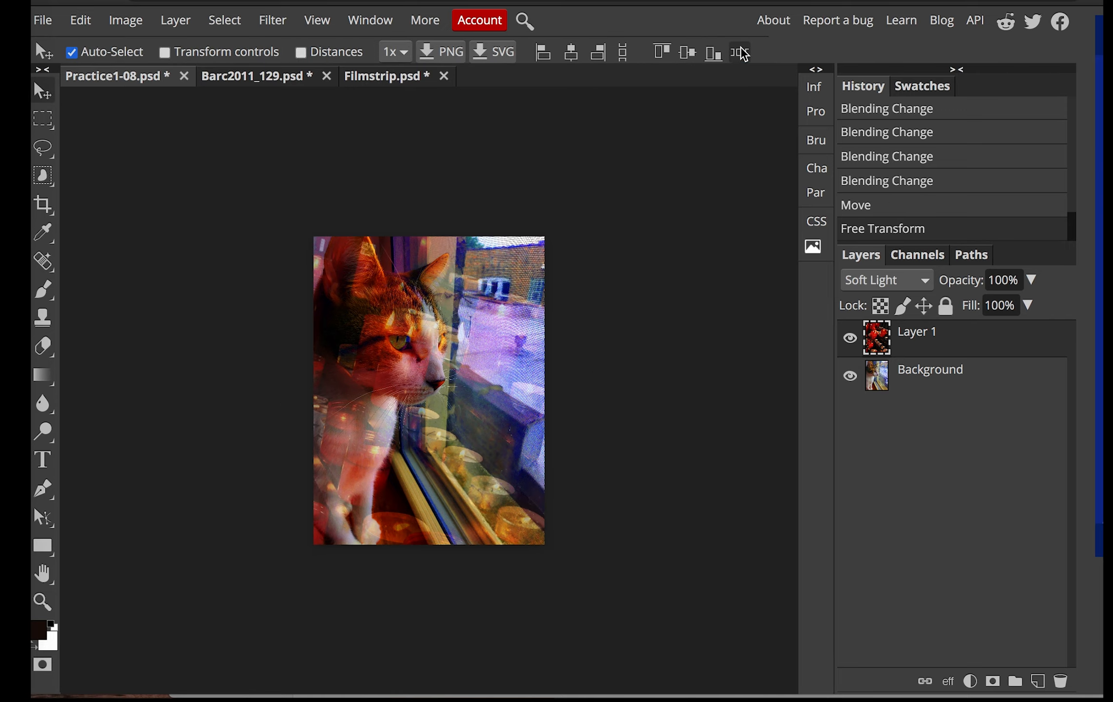
{"action": "key", "text": "ctrl+plus"}
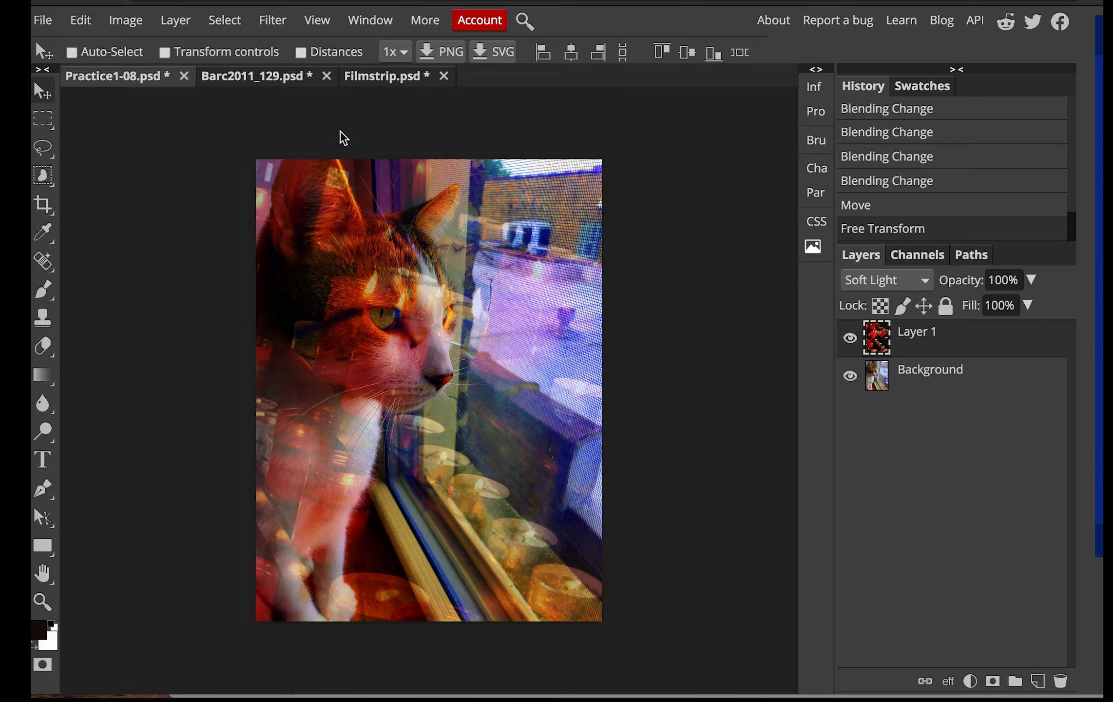
Copy the entire filmstrip image from Filmstrip.psd and paste it as a new top layer in Practice1-08.psd
{"action": "left_click", "coordinate": [387, 82]}
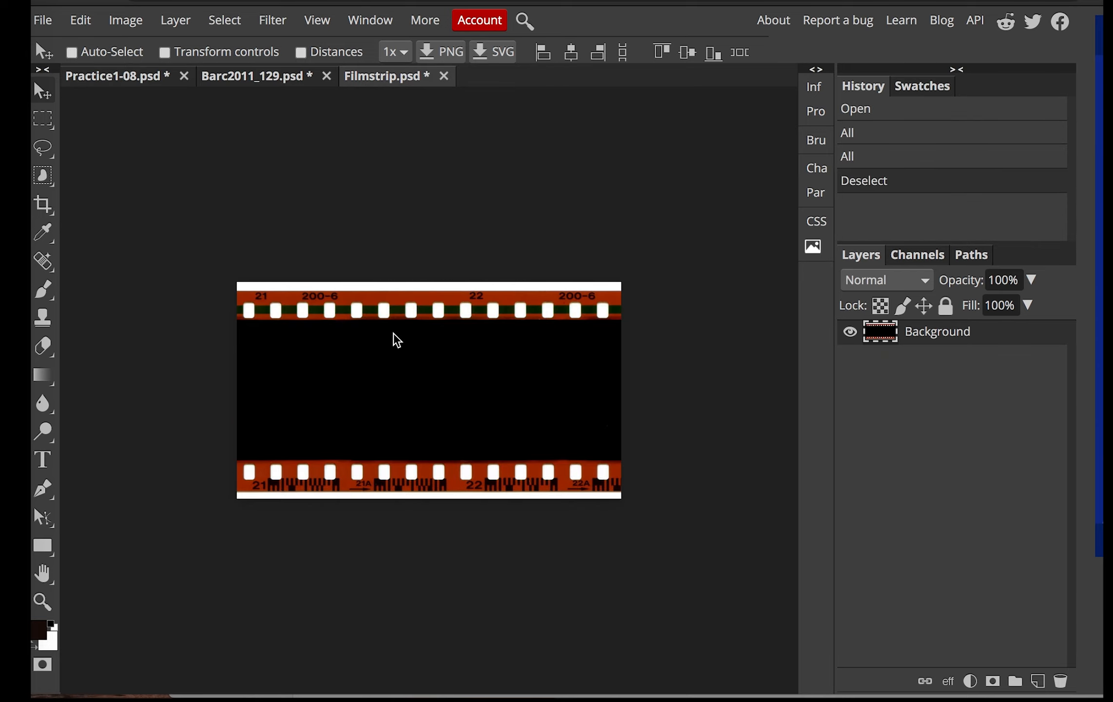
{"action": "left_click", "coordinate": [228, 22]}
{"action": "left_click", "coordinate": [236, 44]}
{"action": "left_click", "coordinate": [81, 20]}
{"action": "left_click", "coordinate": [98, 228]}
{"action": "left_click", "coordinate": [134, 81]}
{"action": "key", "text": "ctrl"}
{"action": "key", "text": "ctrl+v"}
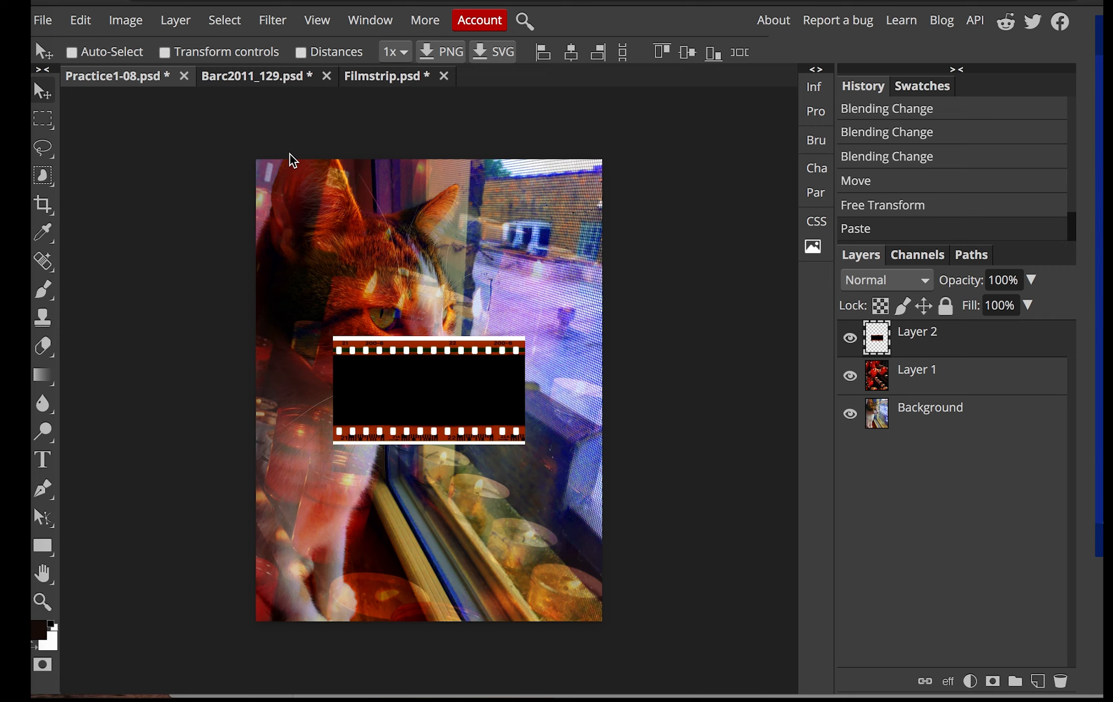
Free Transform the pasted filmstrip layer, rotating it 90° so the strip runs vertically
{"action": "left_click", "coordinate": [81, 20]}
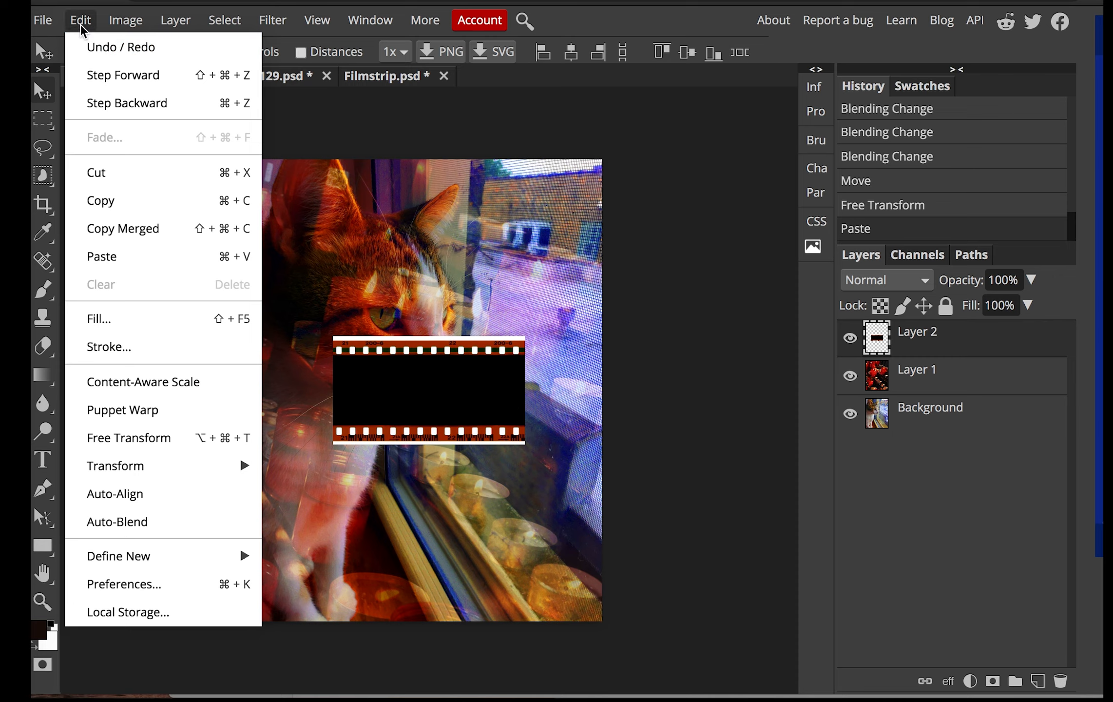
{"action": "left_click", "coordinate": [135, 446]}
{"action": "left_click_drag", "start_coordinate": [546, 330], "coordinate": [507, 590]}
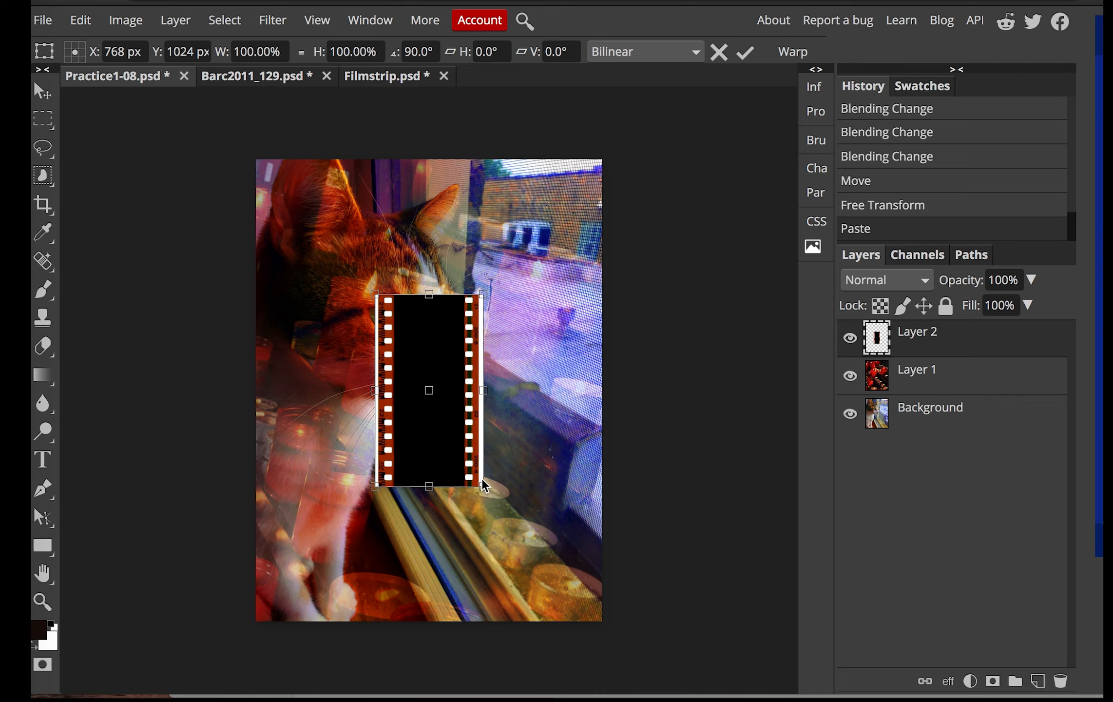
Scale the filmstrip layer proportionally to about 340% so it covers the whole canvas, and apply the transform
{"action": "left_click_drag", "start_coordinate": [482, 484], "coordinate": [604, 581]}
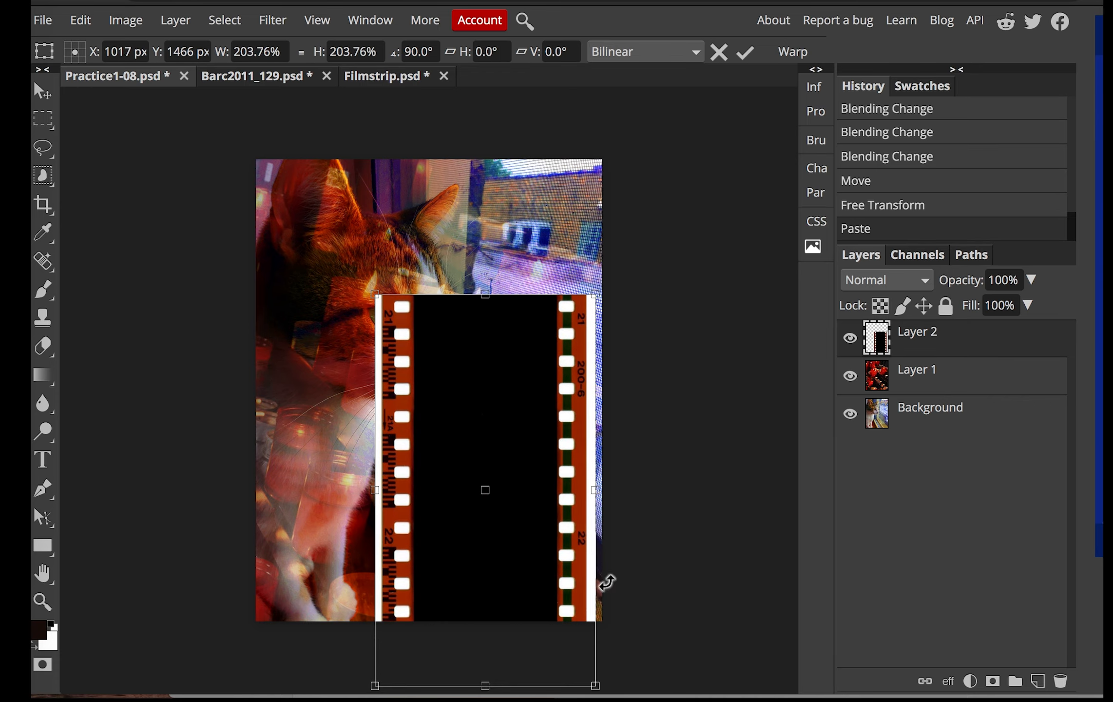
{"action": "left_click_drag", "start_coordinate": [375, 295], "coordinate": [163, 120]}
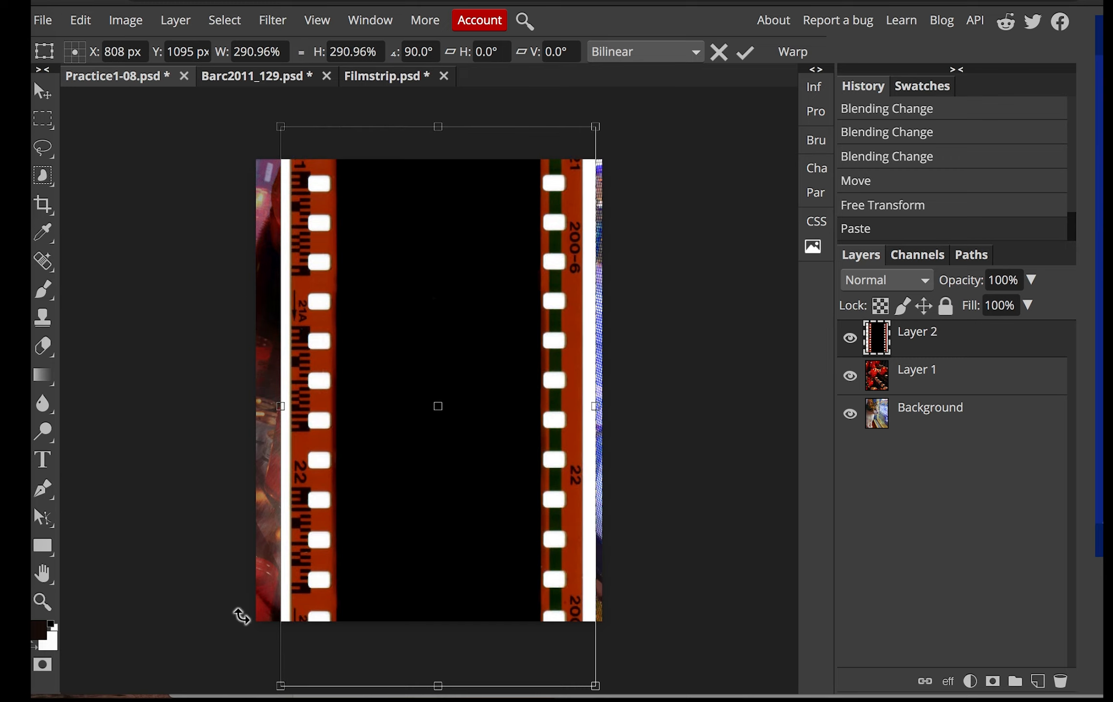
{"action": "left_click_drag", "start_coordinate": [284, 128], "coordinate": [199, 74]}
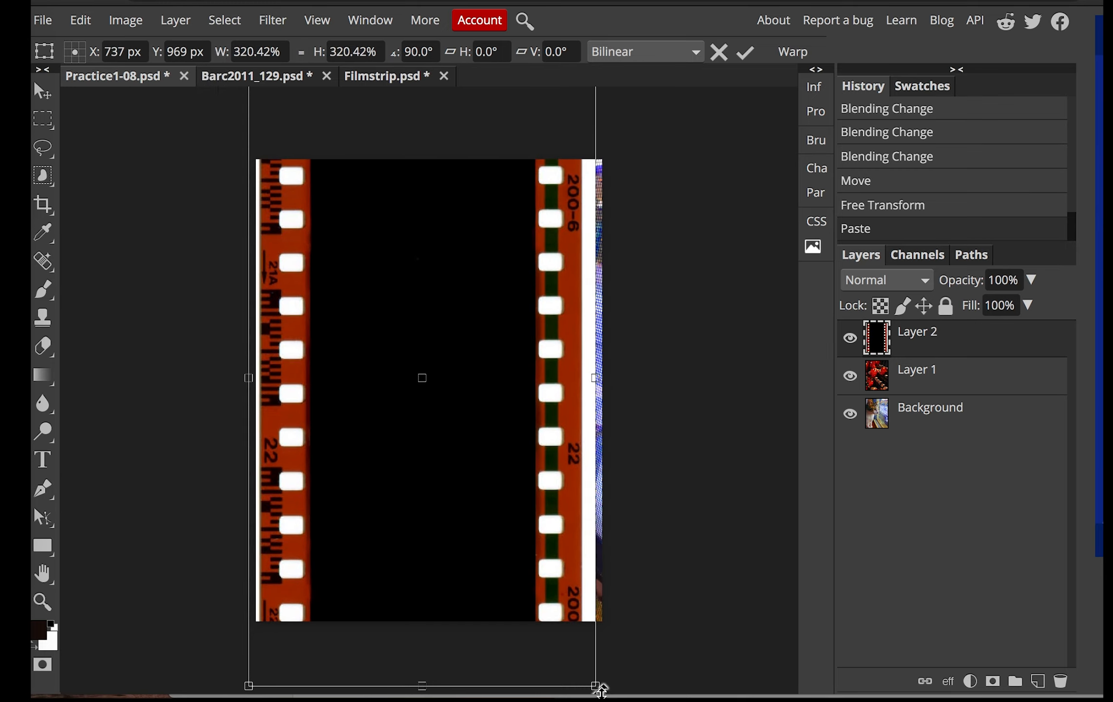
{"action": "left_click_drag", "start_coordinate": [595, 686], "coordinate": [616, 701]}
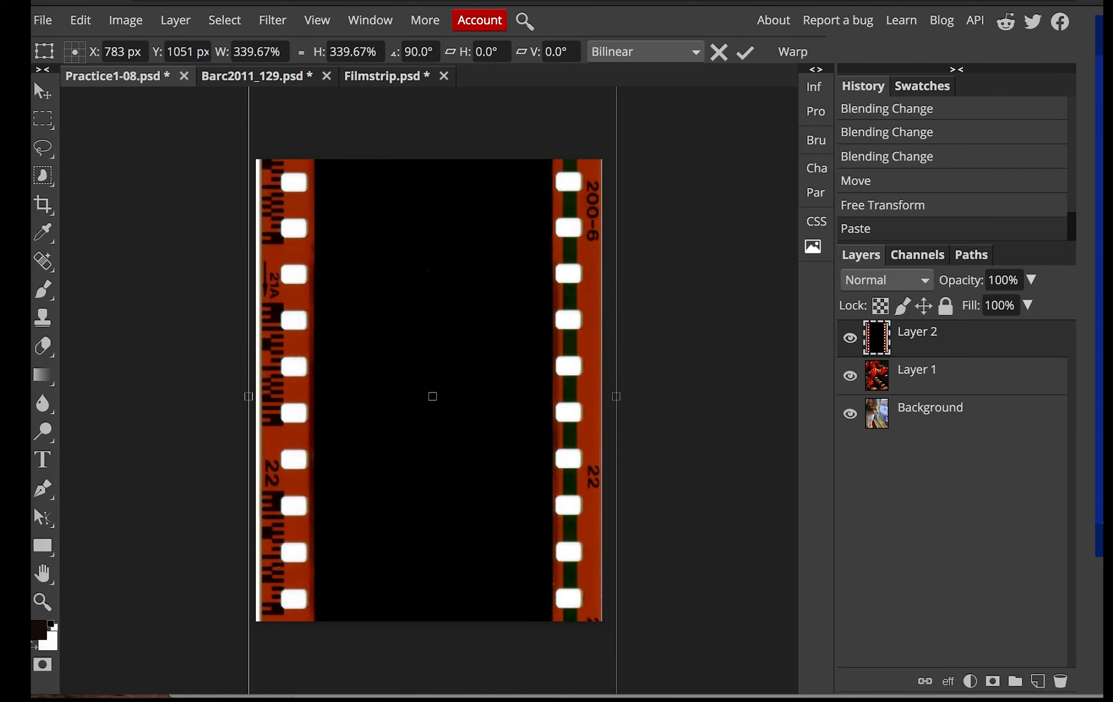
{"action": "left_click", "coordinate": [747, 52]}
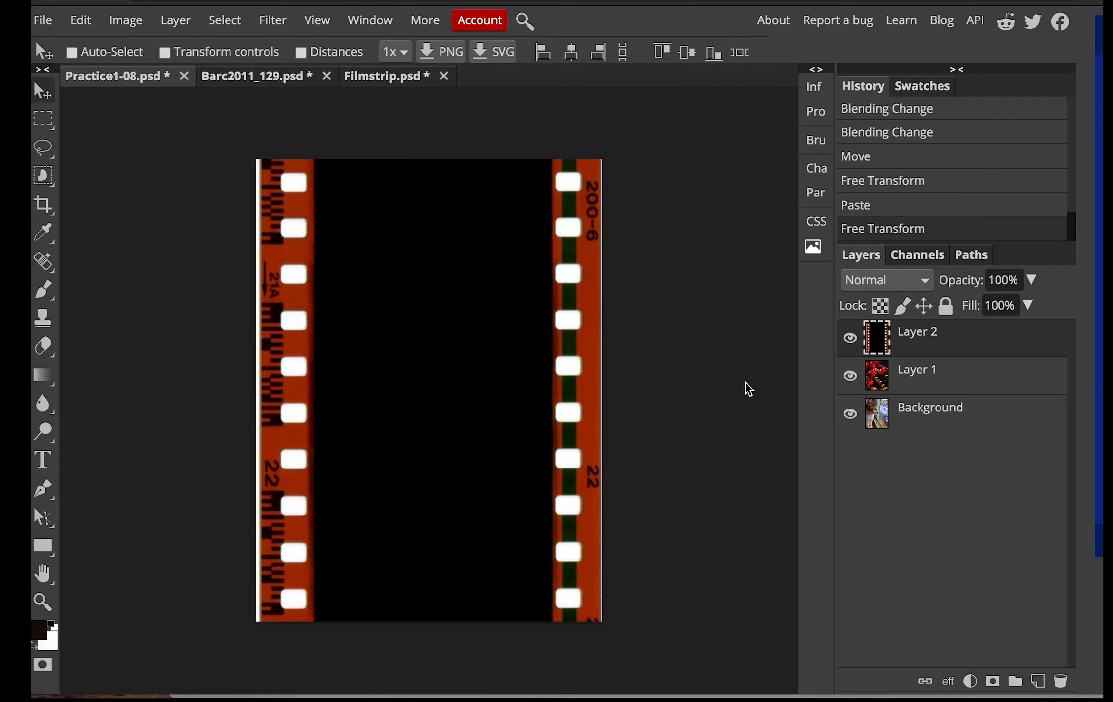
Try lowering the filmstrip layer's opacity to 28%, and return it to 100%
{"action": "left_click", "coordinate": [1032, 279]}
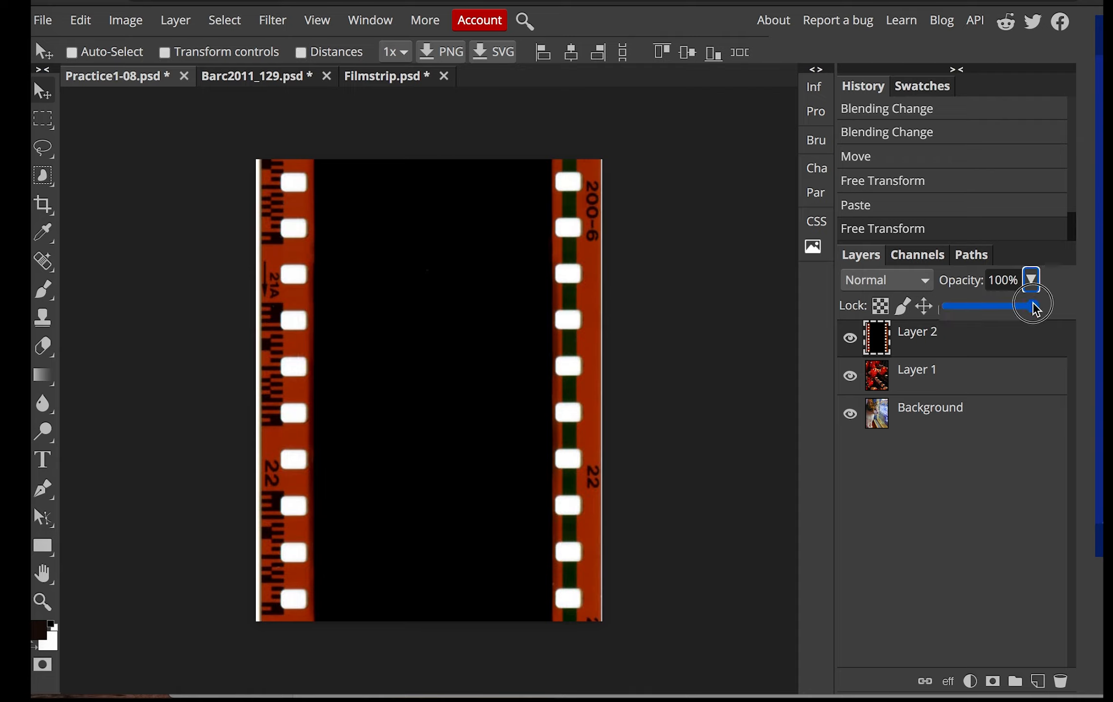
{"action": "left_click_drag", "start_coordinate": [1033, 303], "coordinate": [971, 305]}
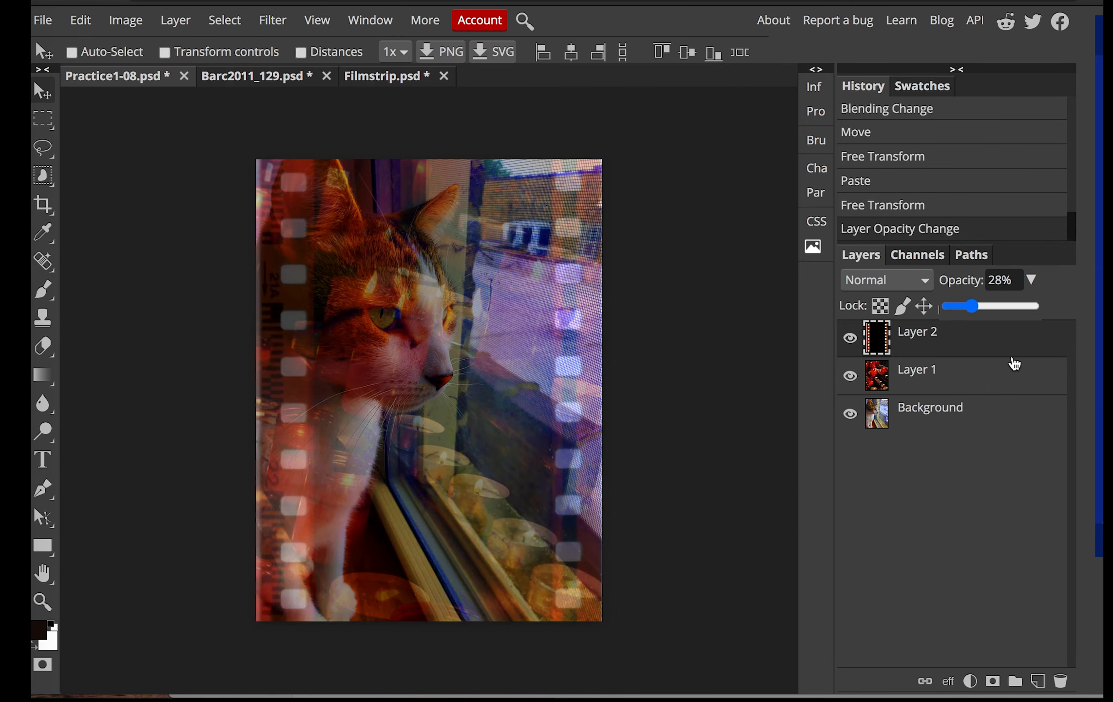
{"action": "left_click_drag", "start_coordinate": [977, 312], "coordinate": [1055, 308]}
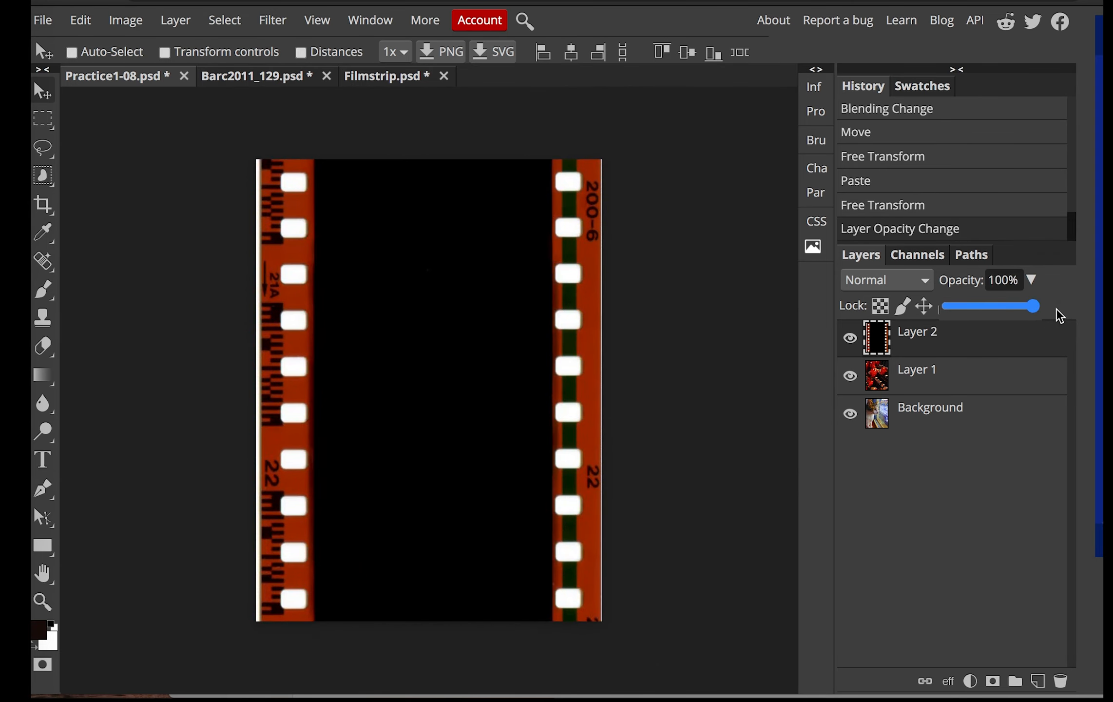
Try the Darken, Multiply, Color Burn and Lighten blend modes in turn on the filmstrip layer
{"action": "left_click", "coordinate": [884, 282]}
{"action": "left_click", "coordinate": [880, 328]}
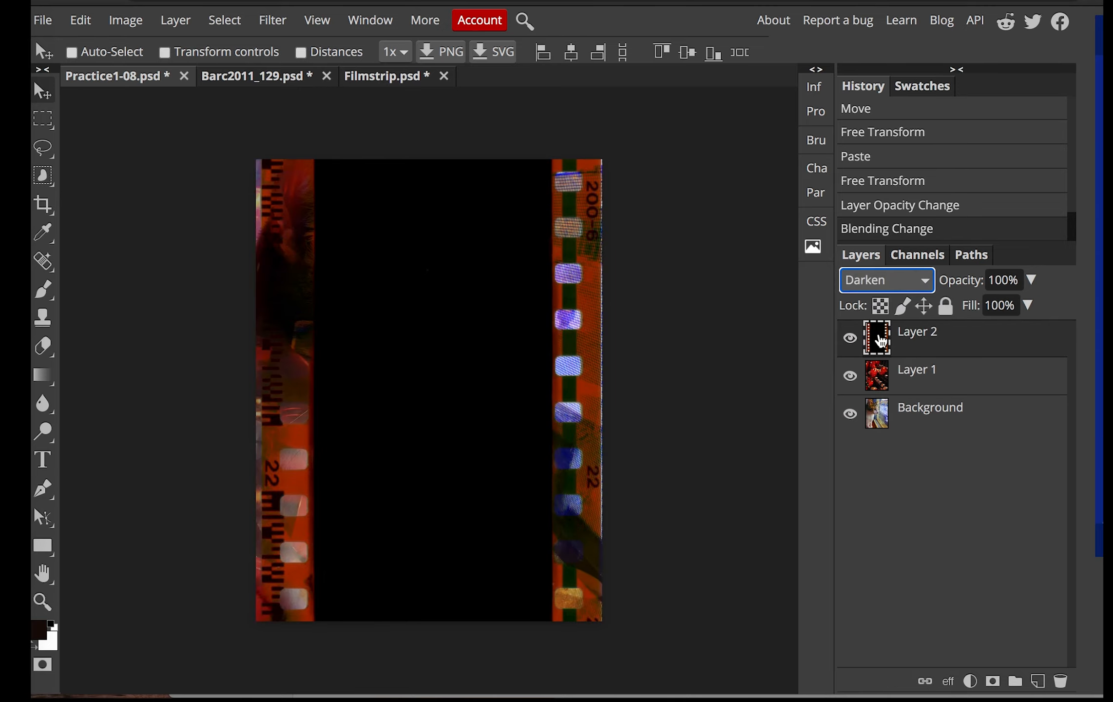
{"action": "left_click", "coordinate": [875, 283]}
{"action": "left_click", "coordinate": [873, 292]}
{"action": "left_click", "coordinate": [878, 284]}
{"action": "left_click", "coordinate": [880, 295]}
{"action": "left_click", "coordinate": [884, 282]}
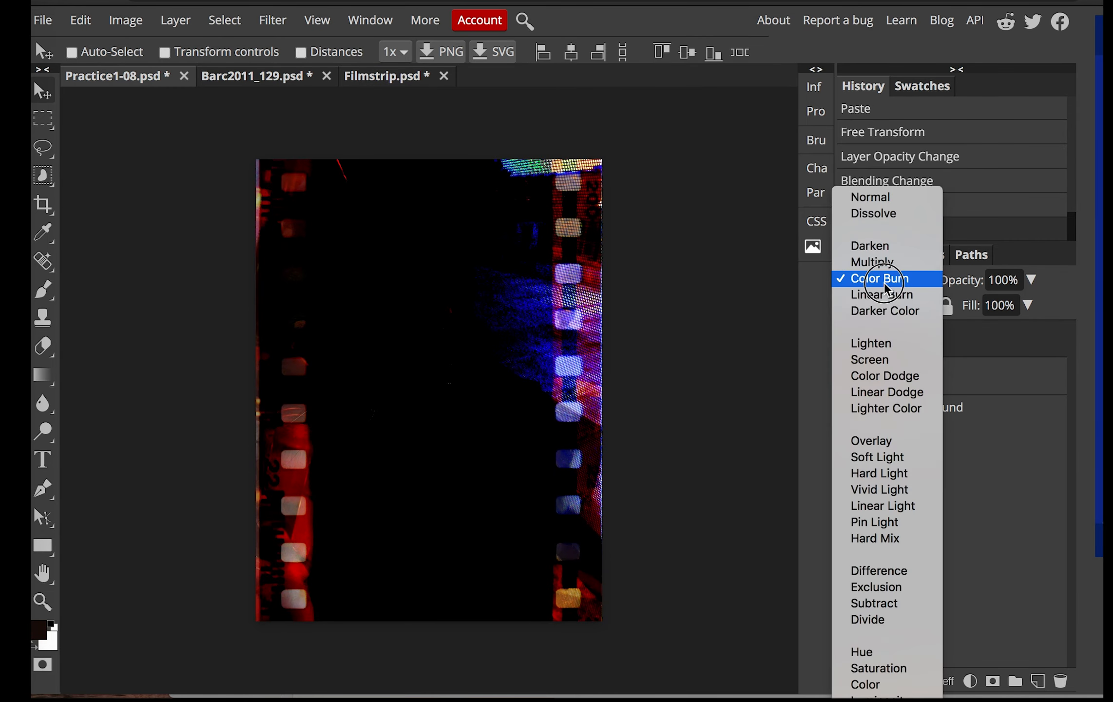
{"action": "left_click", "coordinate": [879, 344]}
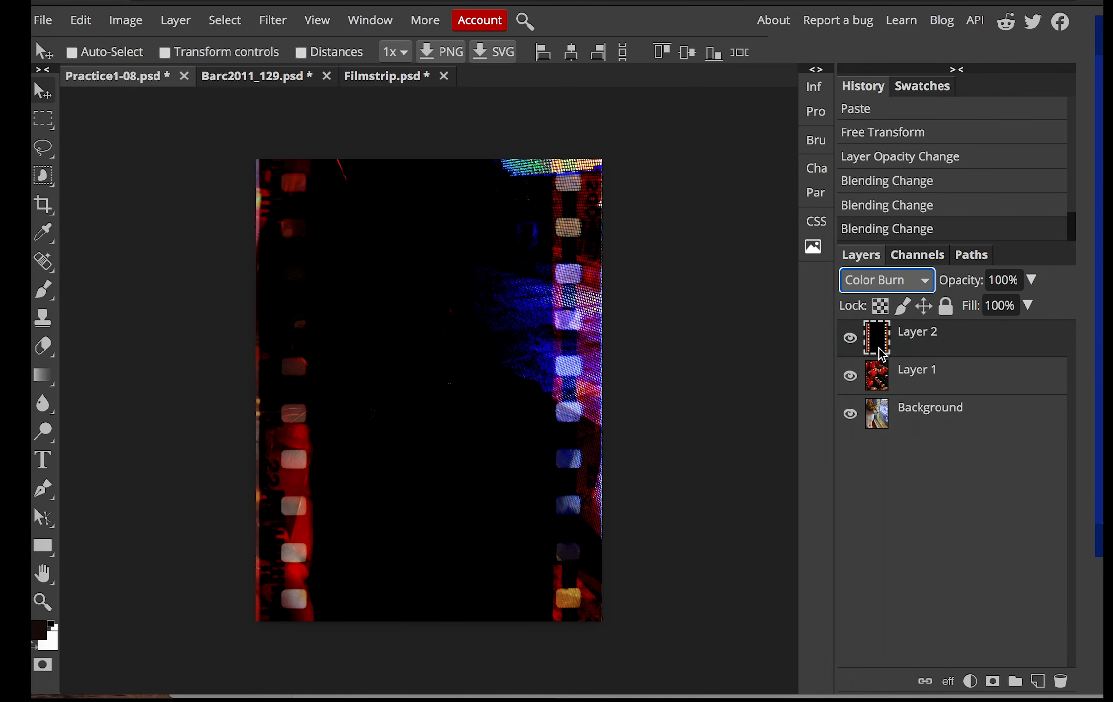
Compare the filmstrip layer in Multiply, Screen, Exclusion and Difference blend modes
{"action": "left_click", "coordinate": [872, 280]}
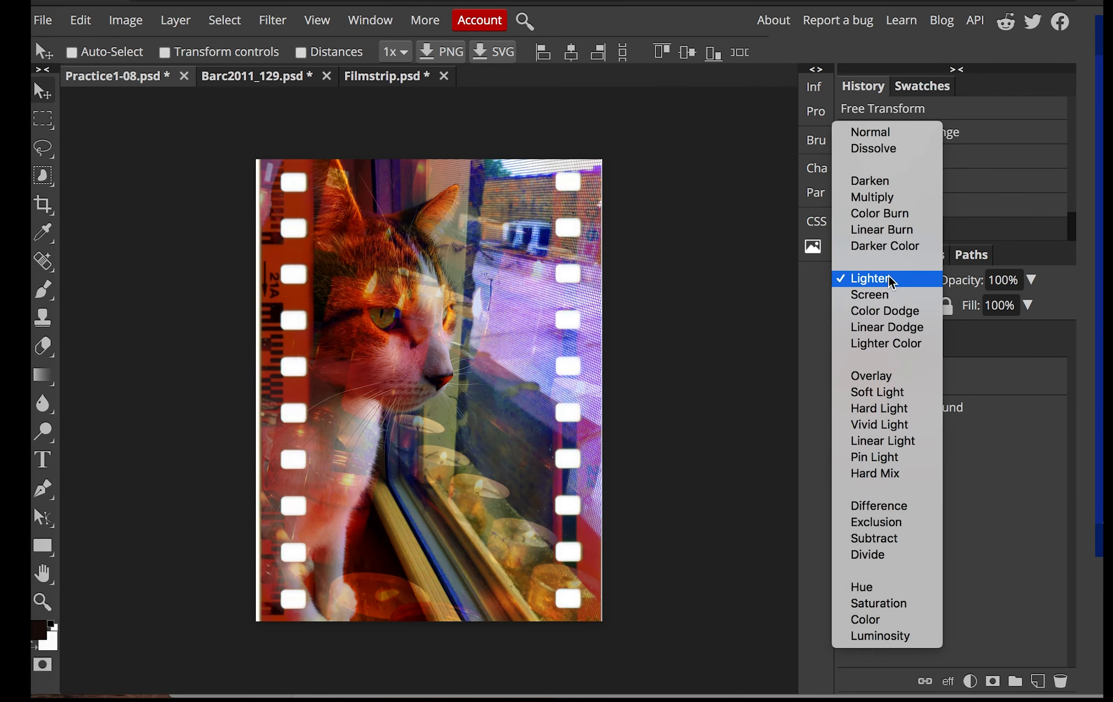
{"action": "left_click", "coordinate": [868, 199]}
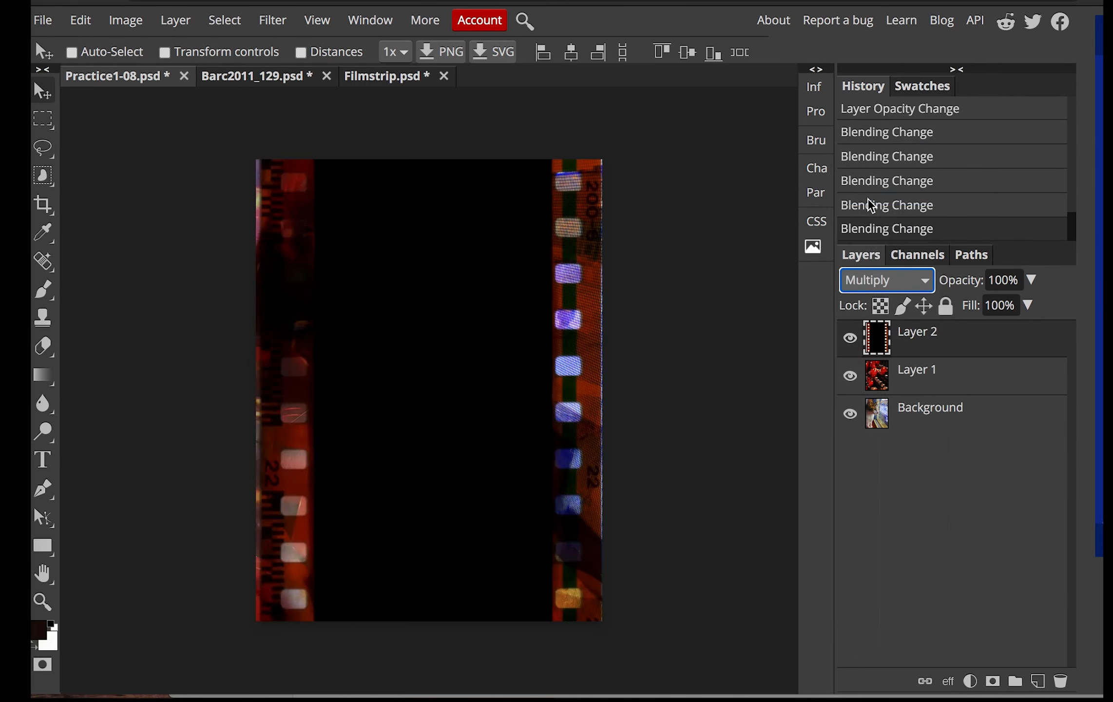
{"action": "left_click", "coordinate": [879, 280]}
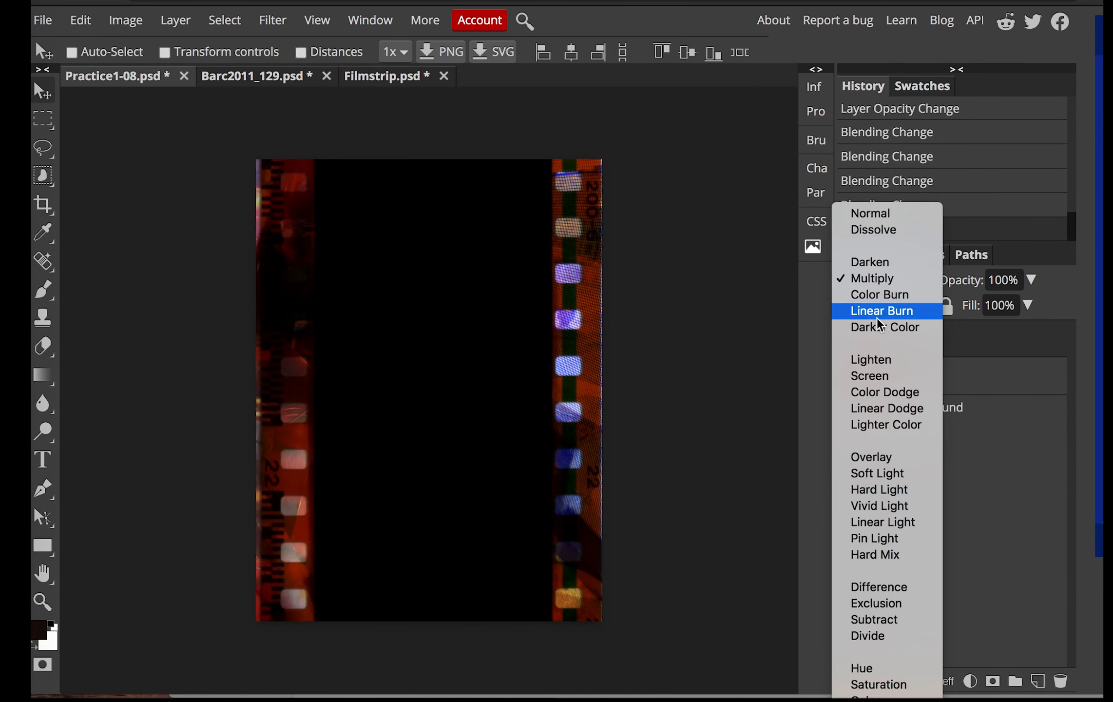
{"action": "left_click", "coordinate": [873, 380]}
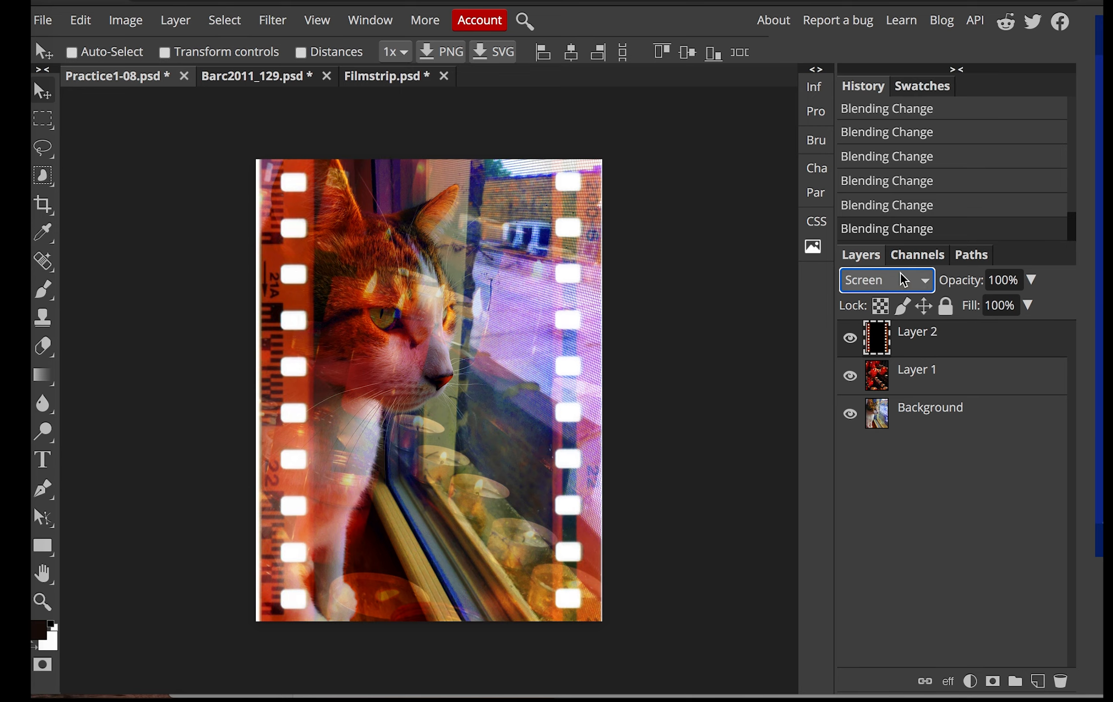
{"action": "left_click", "coordinate": [883, 281]}
{"action": "left_click", "coordinate": [899, 502]}
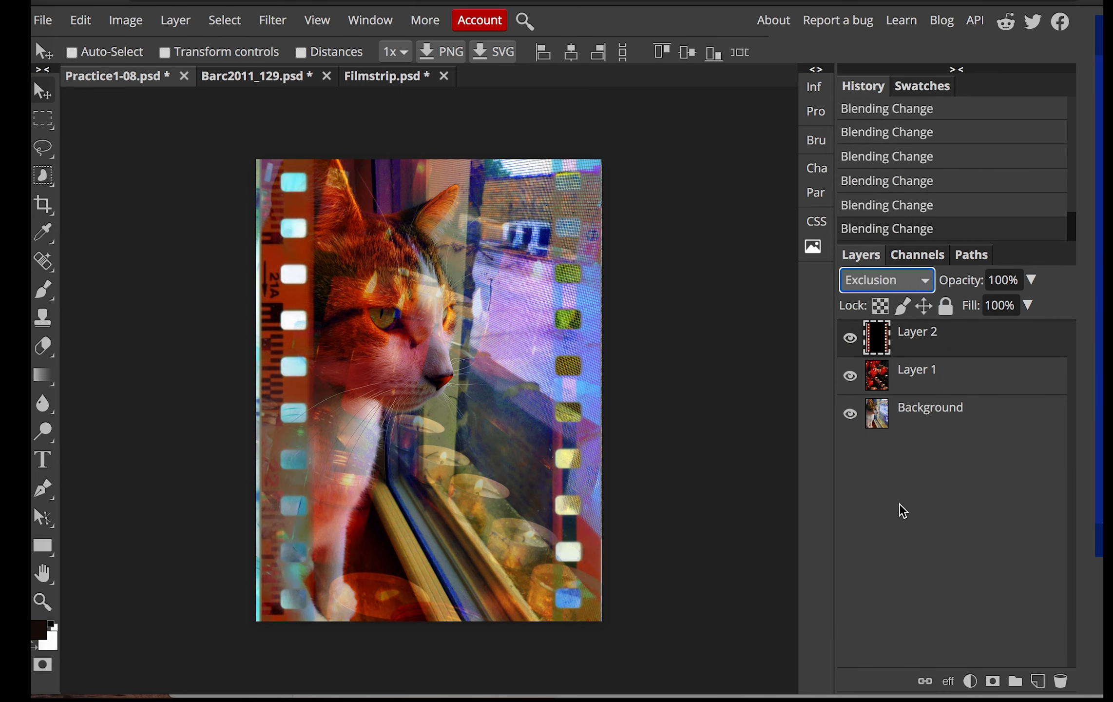
{"action": "left_click", "coordinate": [887, 281]}
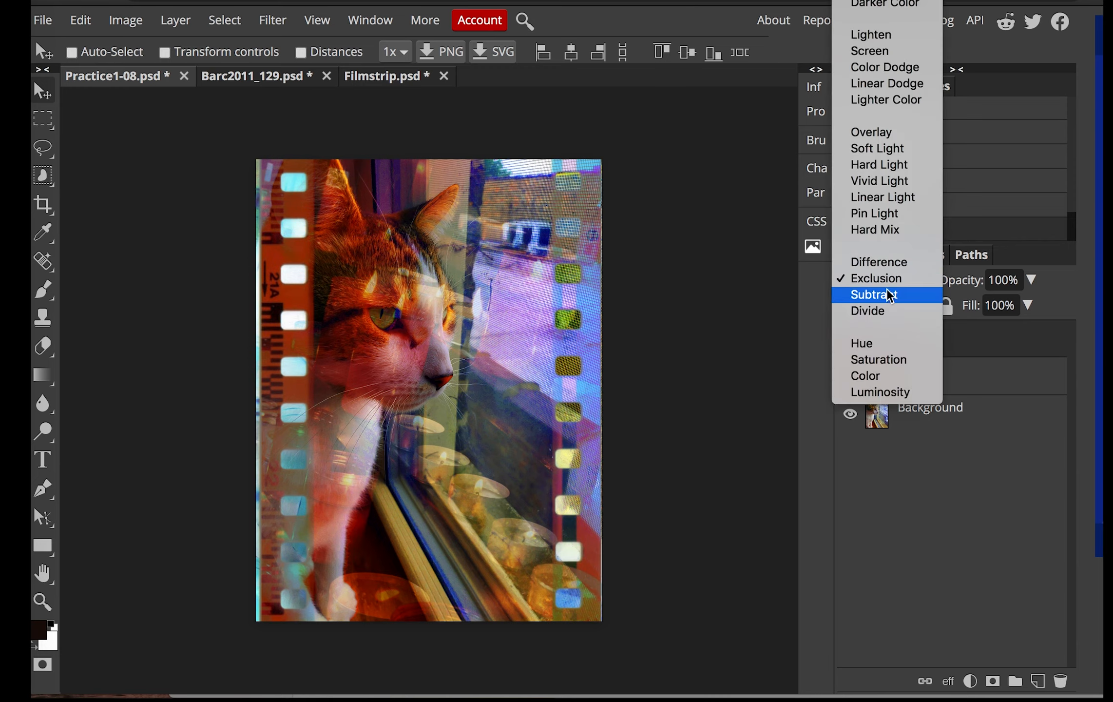
{"action": "left_click", "coordinate": [884, 260]}
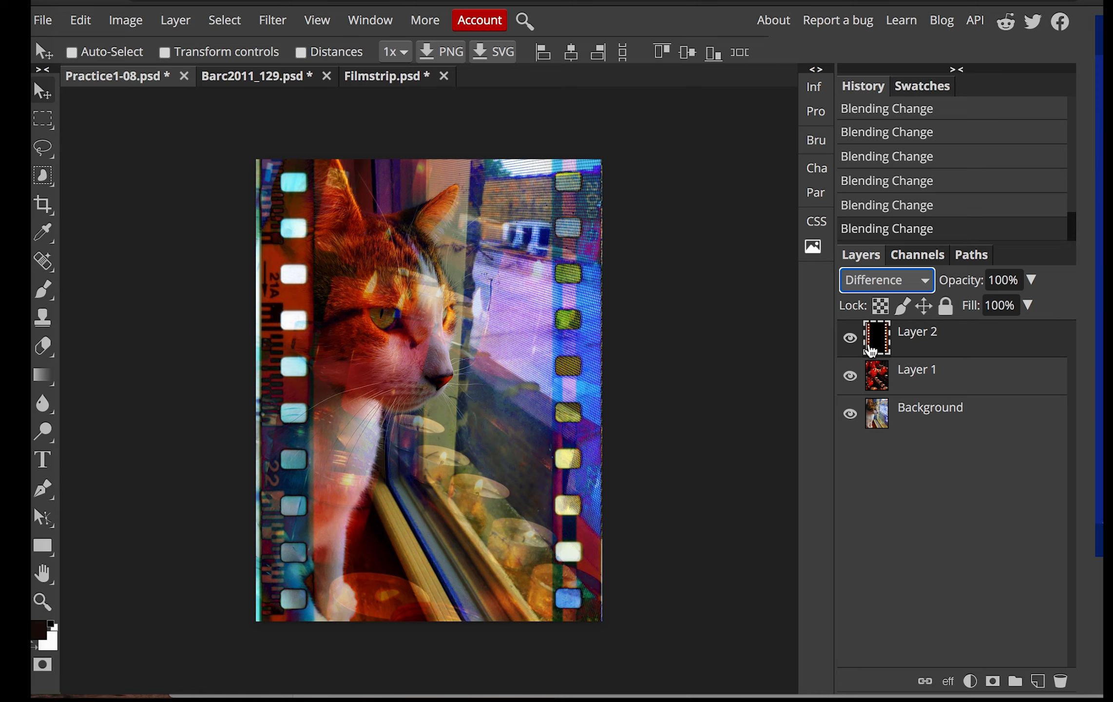
Set the filmstrip layer's blend mode to Screen and keep that layer selected
{"action": "left_click", "coordinate": [883, 280]}
{"action": "left_click", "coordinate": [889, 64]}
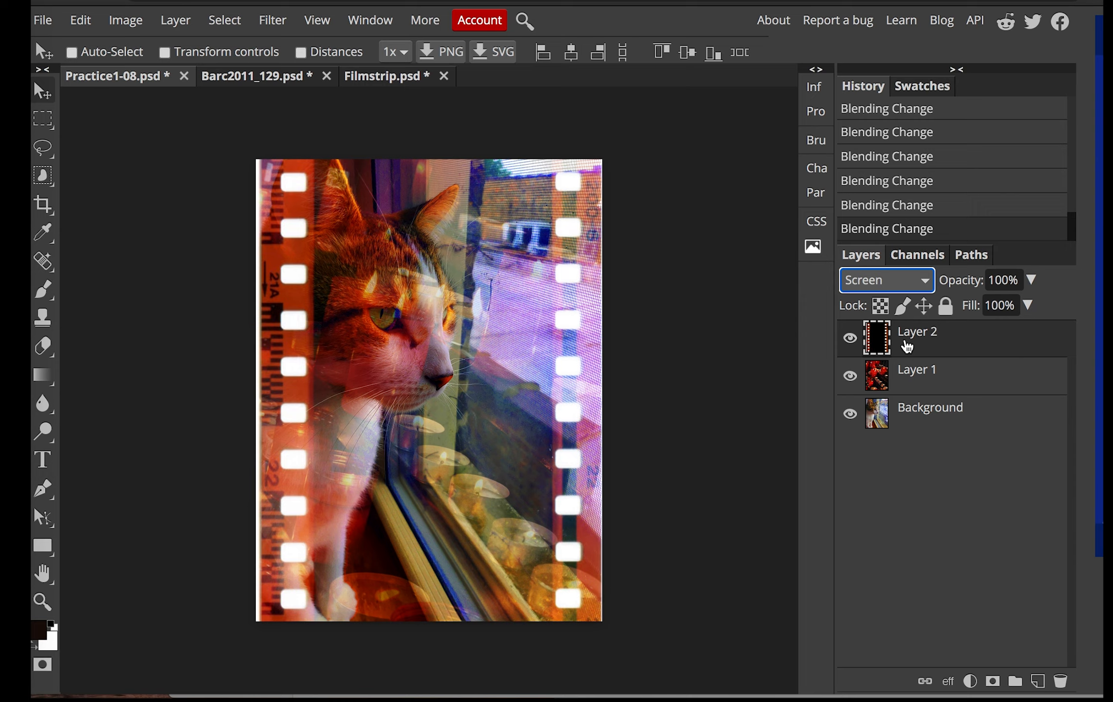
{"action": "left_click", "coordinate": [953, 346]}
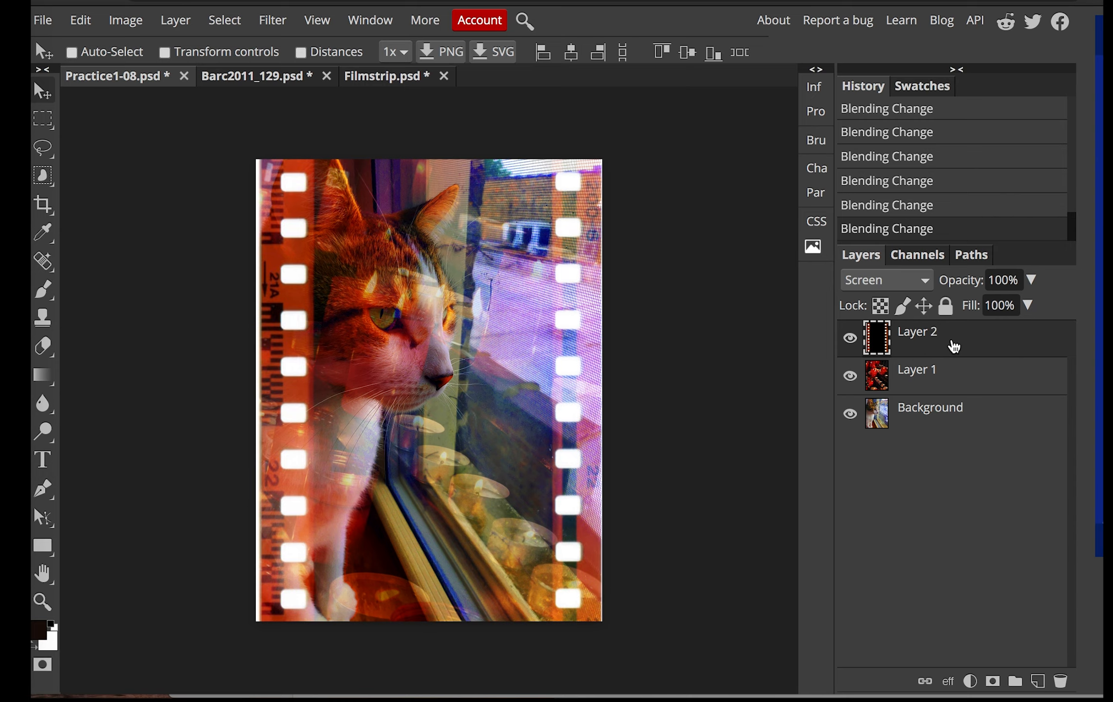
Start a Levels adjustment on the filmstrip layer, setting the input midtone to 2.2 and the black point to 44
{"action": "left_click", "coordinate": [125, 25]}
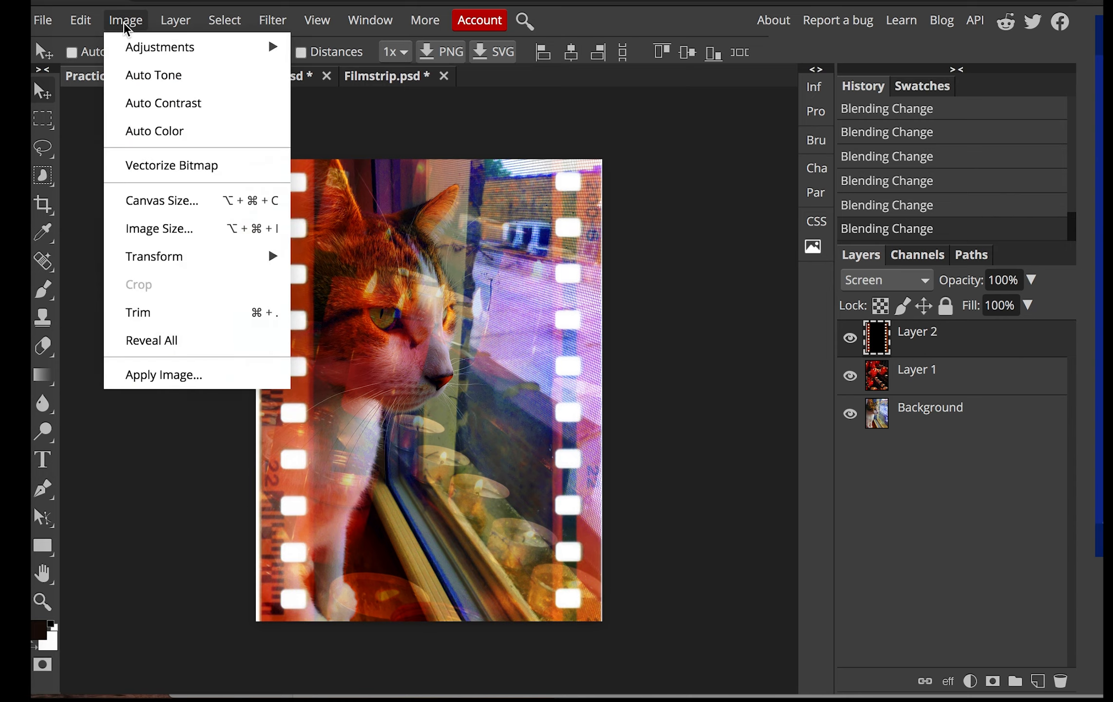
{"action": "mouse_move", "coordinate": [147, 60]}
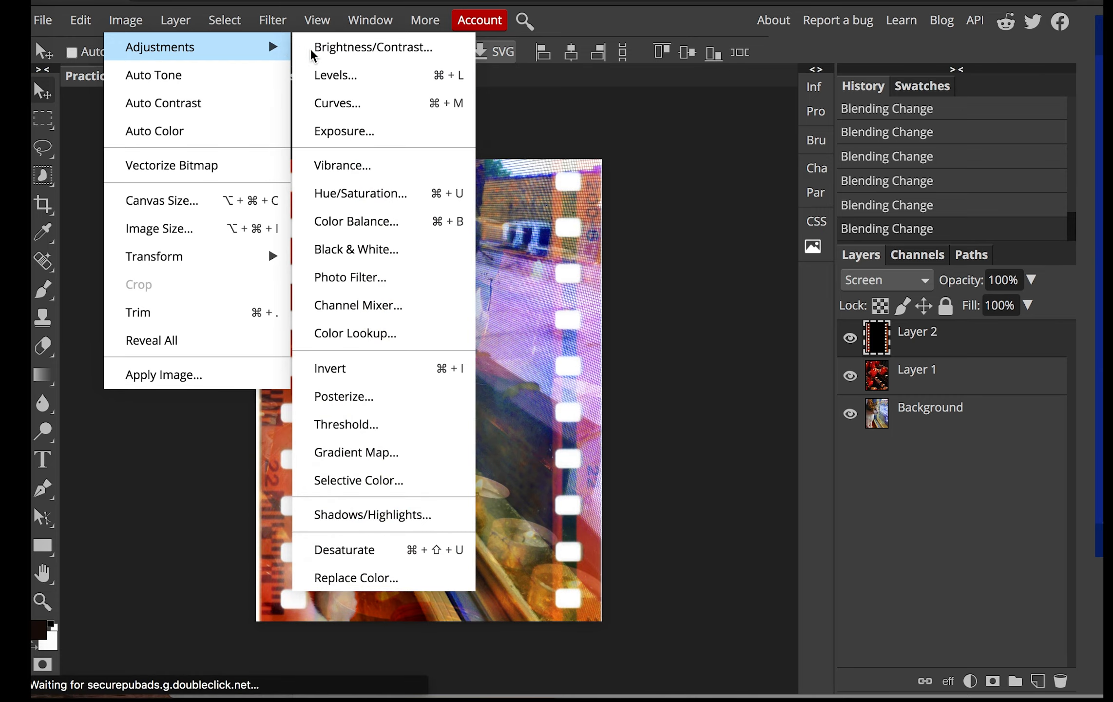
{"action": "left_click", "coordinate": [332, 78]}
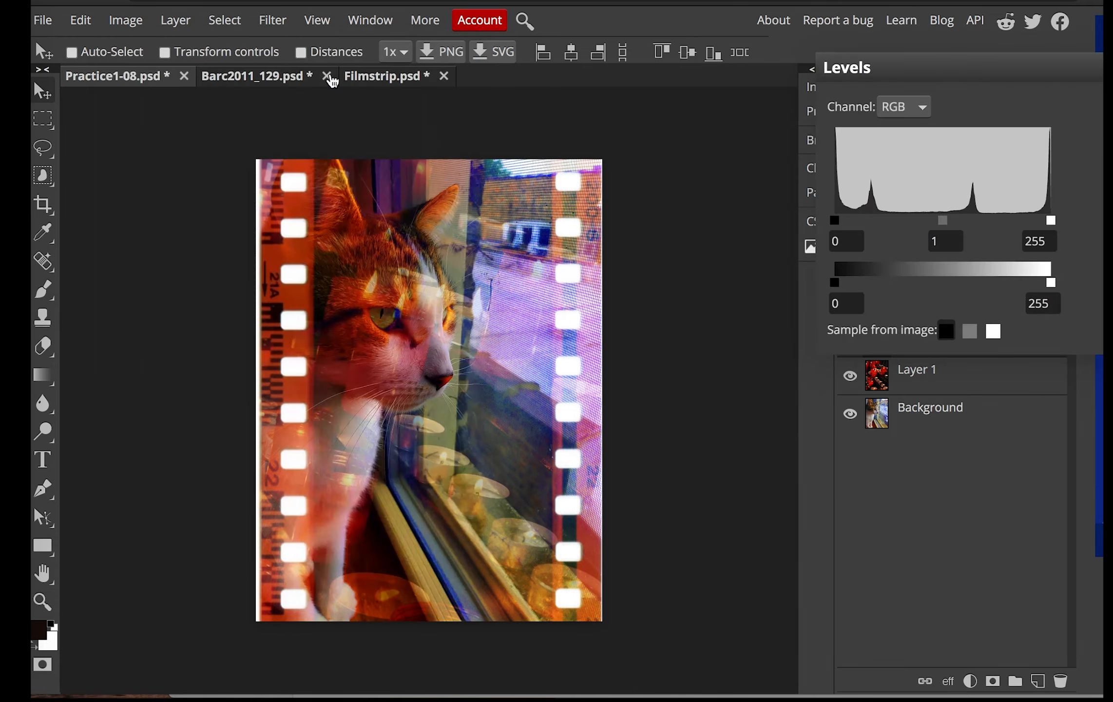
{"action": "left_click_drag", "start_coordinate": [889, 54], "coordinate": [869, 443]}
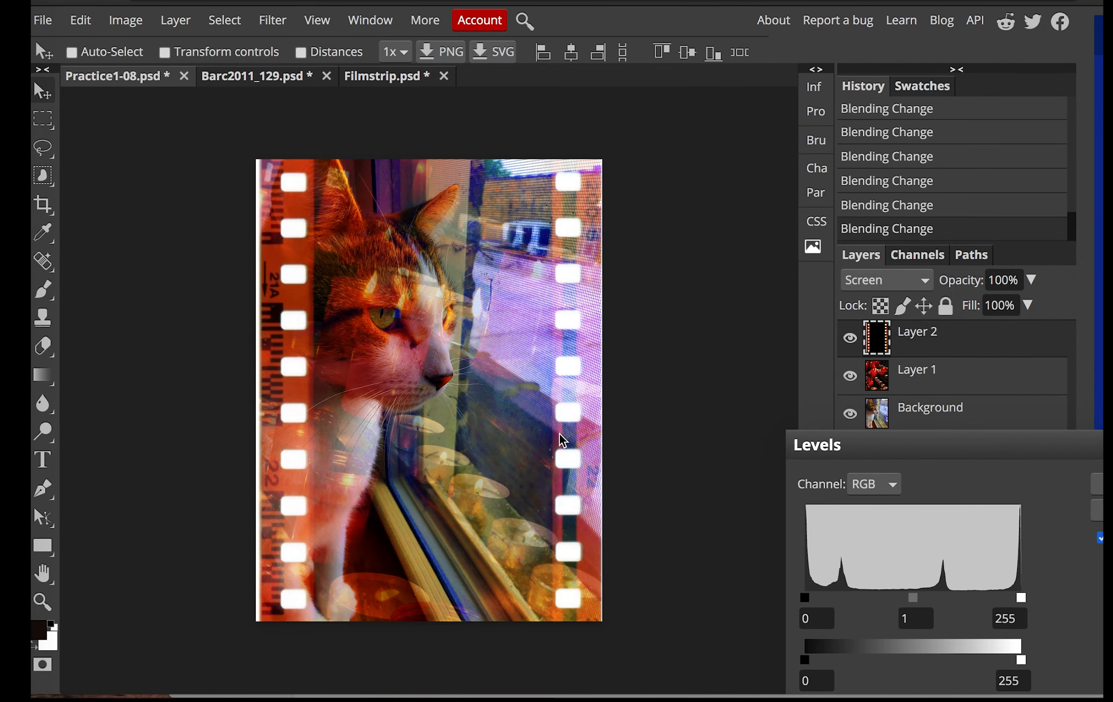
{"action": "left_click_drag", "start_coordinate": [920, 444], "coordinate": [846, 147]}
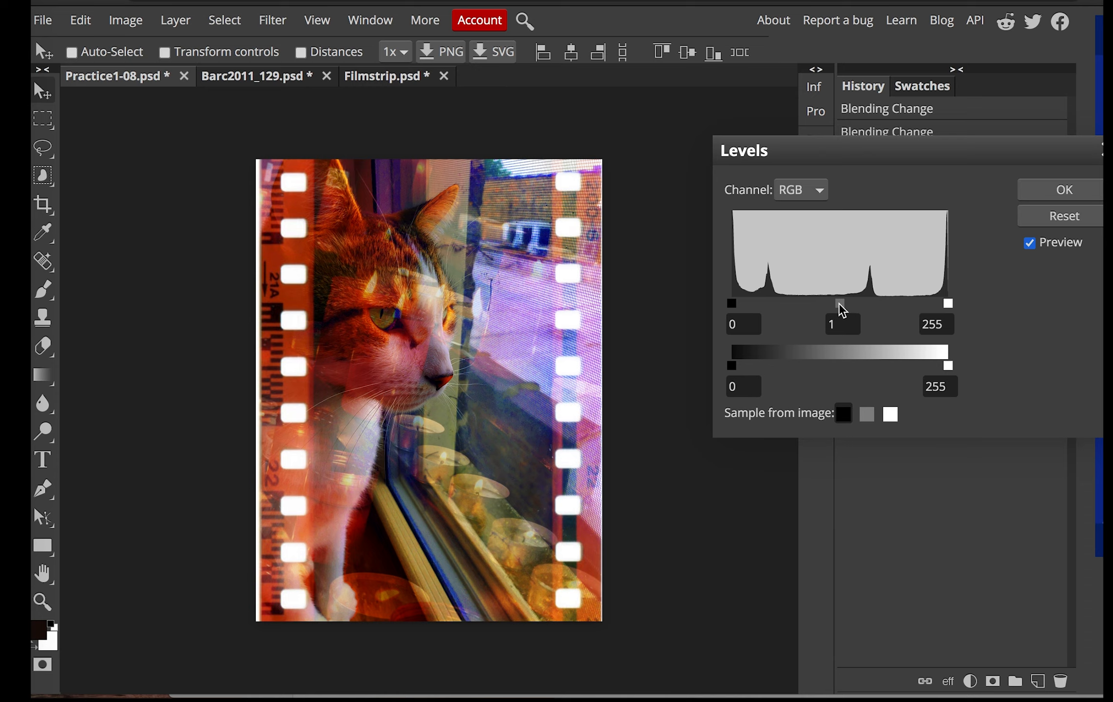
{"action": "left_click_drag", "start_coordinate": [842, 304], "coordinate": [803, 327]}
{"action": "left_click_drag", "start_coordinate": [734, 307], "coordinate": [769, 304]}
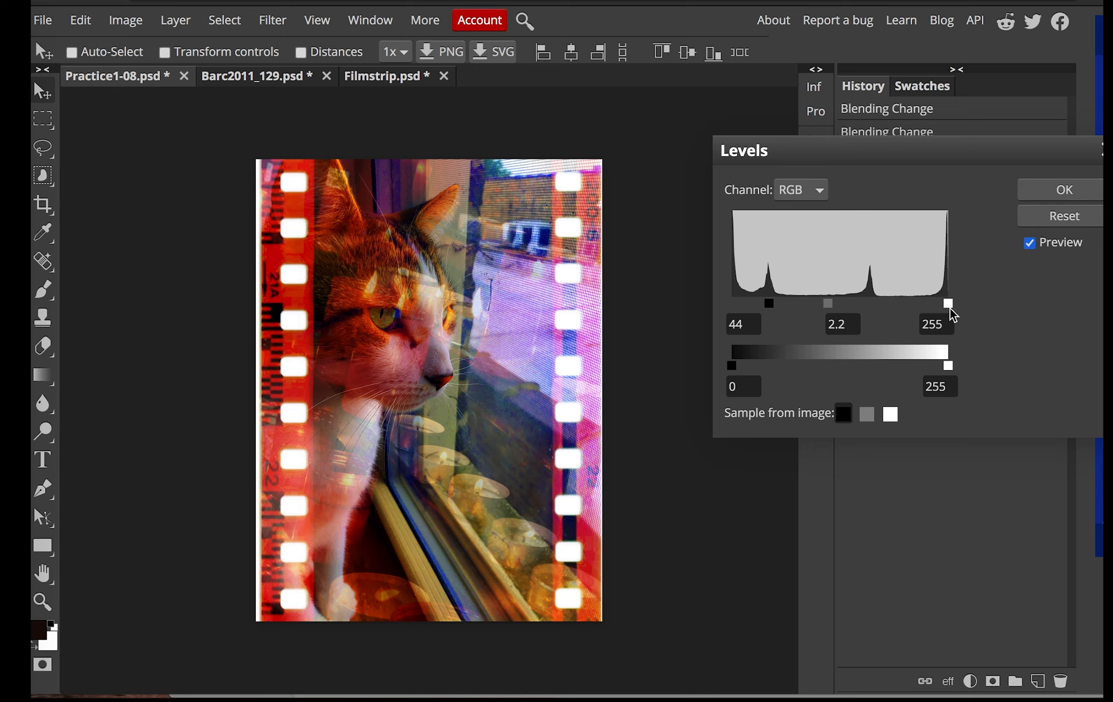
Set the filmstrip's Levels inputs to black 94, midtone 1.46 and white 199, and apply the adjustment
{"action": "mouse_move", "coordinate": [950, 307]}
{"action": "left_mouse_down"}
{"action": "mouse_move", "coordinate": [870, 319]}
{"action": "mouse_move", "coordinate": [867, 308]}
{"action": "mouse_move", "coordinate": [954, 308]}
{"action": "left_mouse_up"}
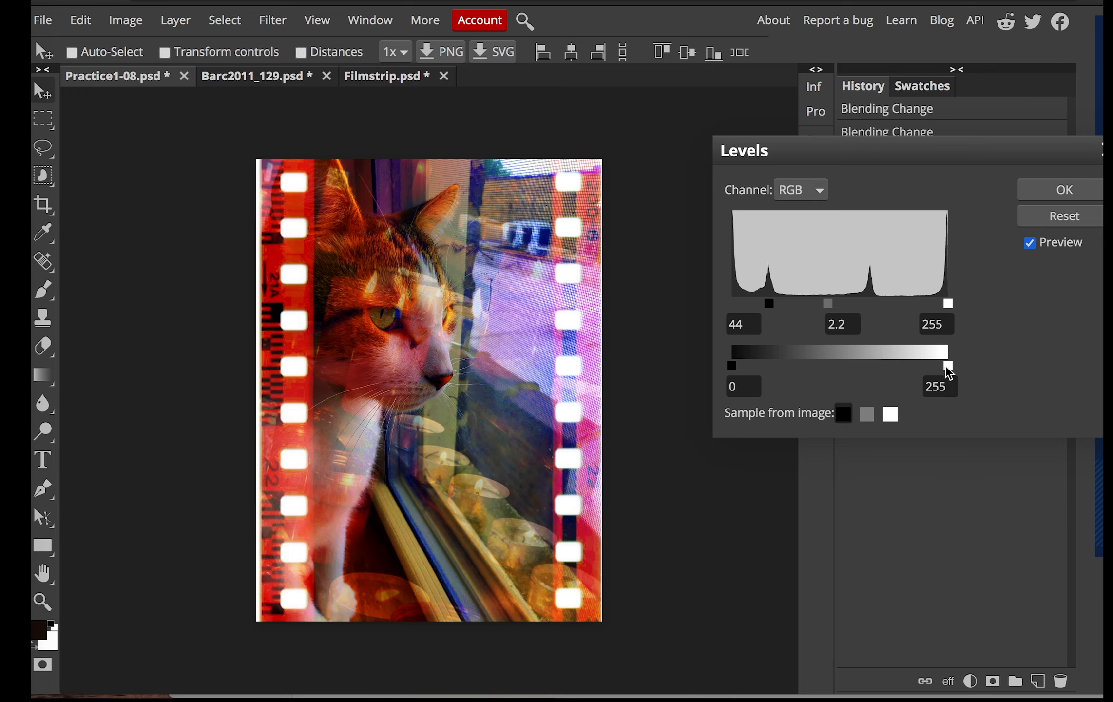
{"action": "mouse_move", "coordinate": [947, 366]}
{"action": "left_mouse_down"}
{"action": "mouse_move", "coordinate": [825, 366]}
{"action": "mouse_move", "coordinate": [966, 366]}
{"action": "left_mouse_up"}
{"action": "mouse_move", "coordinate": [949, 308]}
{"action": "left_mouse_down"}
{"action": "mouse_move", "coordinate": [890, 307]}
{"action": "mouse_move", "coordinate": [901, 307]}
{"action": "left_mouse_up"}
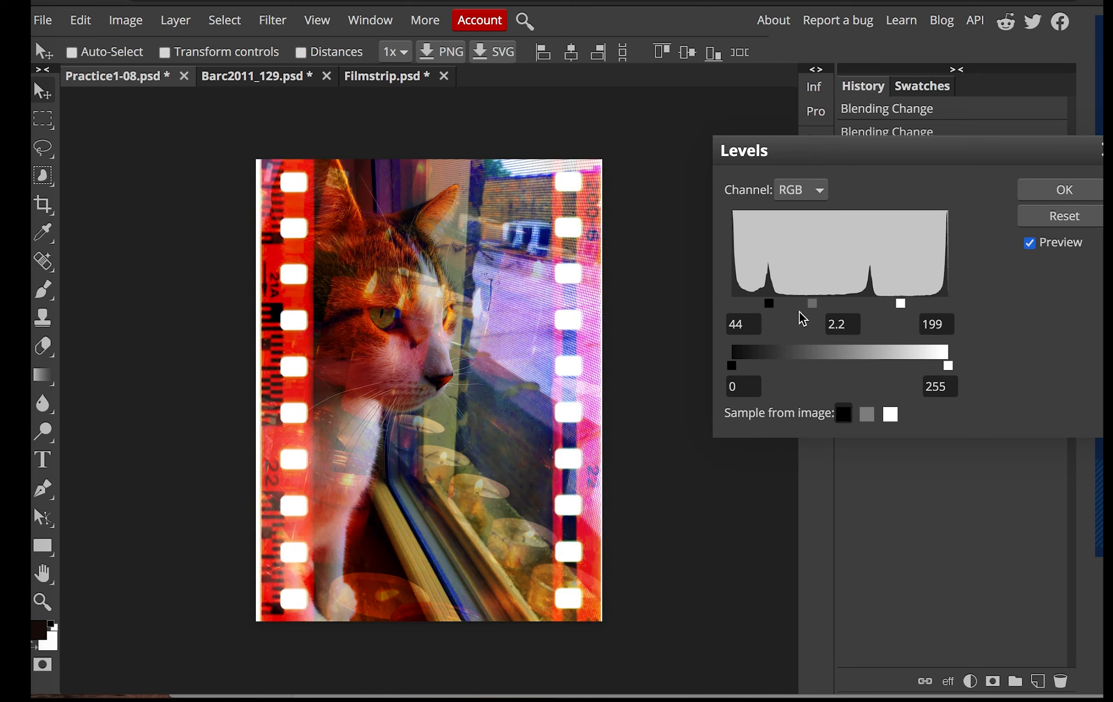
{"action": "left_click_drag", "start_coordinate": [813, 304], "coordinate": [724, 310]}
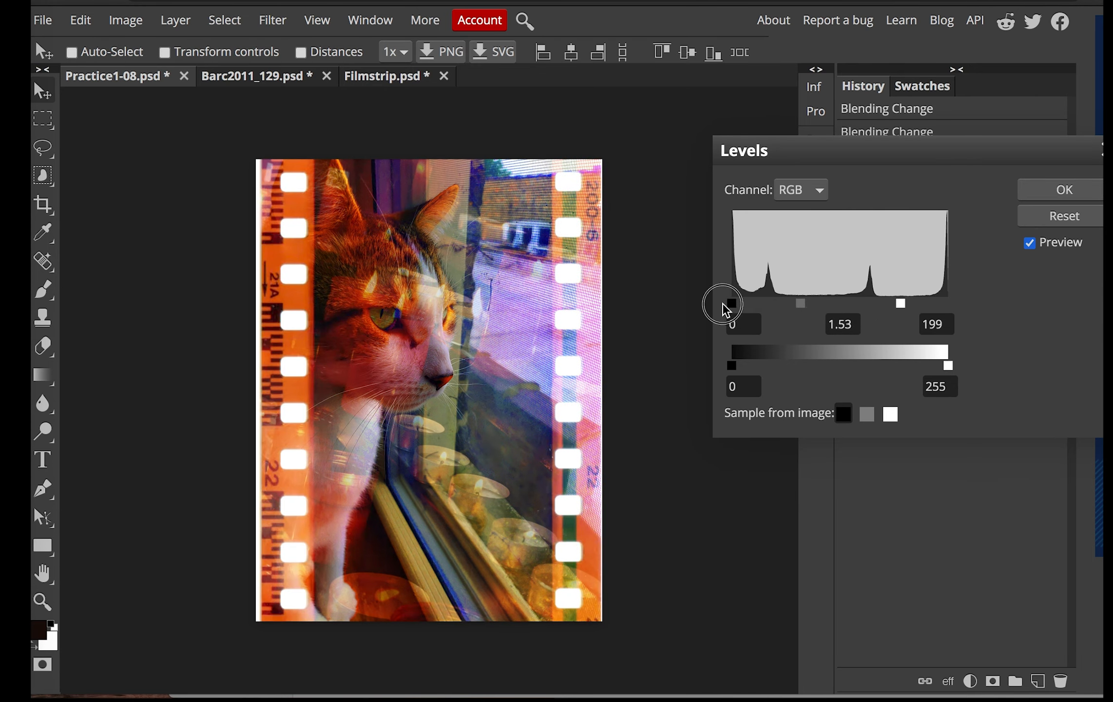
{"action": "left_click_drag", "start_coordinate": [726, 308], "coordinate": [813, 307]}
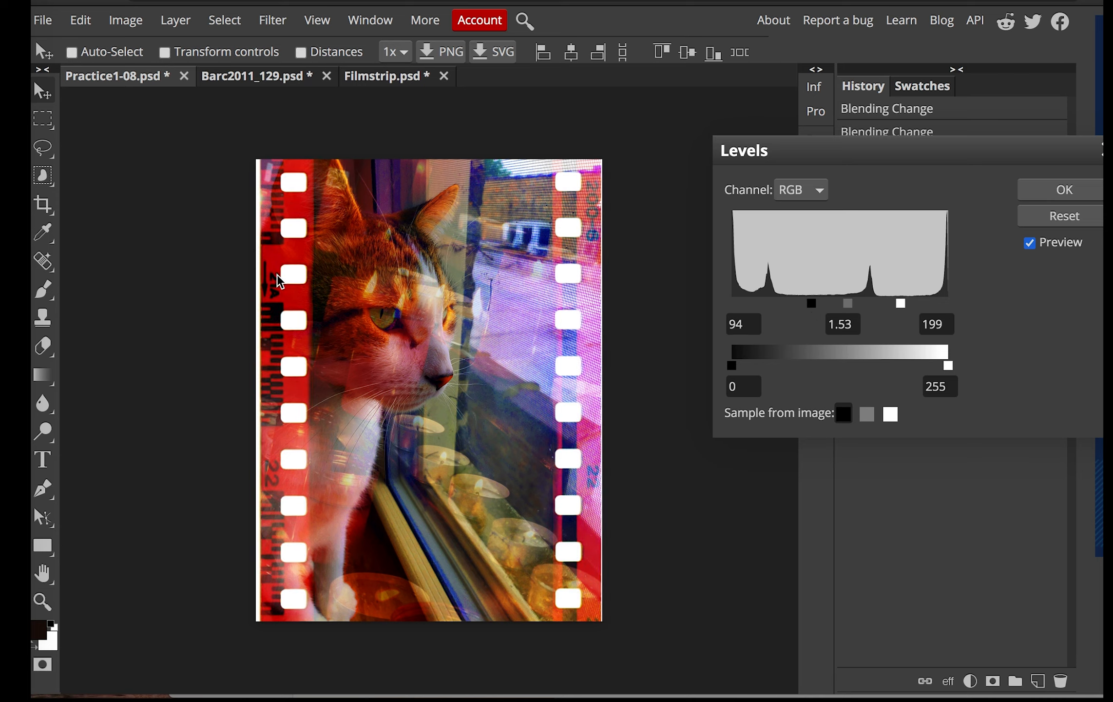
{"action": "mouse_move", "coordinate": [850, 307]}
{"action": "left_mouse_down"}
{"action": "mouse_move", "coordinate": [867, 307]}
{"action": "mouse_move", "coordinate": [847, 312]}
{"action": "left_mouse_up"}
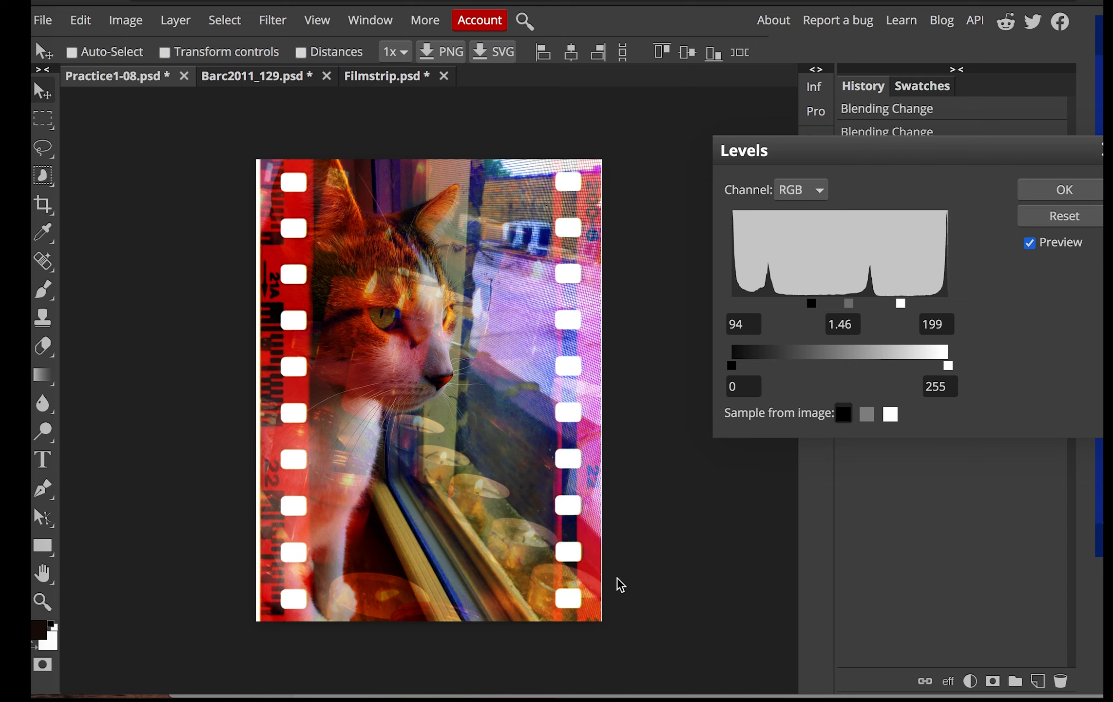
{"action": "left_click", "coordinate": [1061, 193]}
Try the Difference blend mode on the levels-adjusted filmstrip layer, and return it to Screen
{"action": "left_click", "coordinate": [891, 282]}
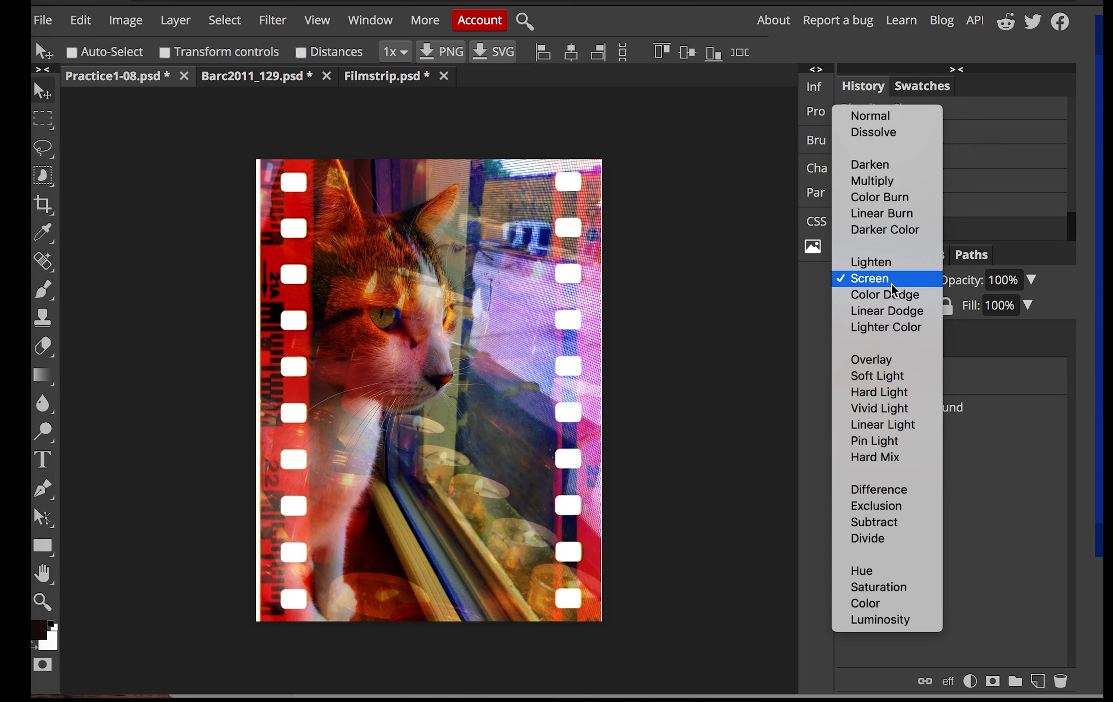
{"action": "left_click", "coordinate": [876, 491]}
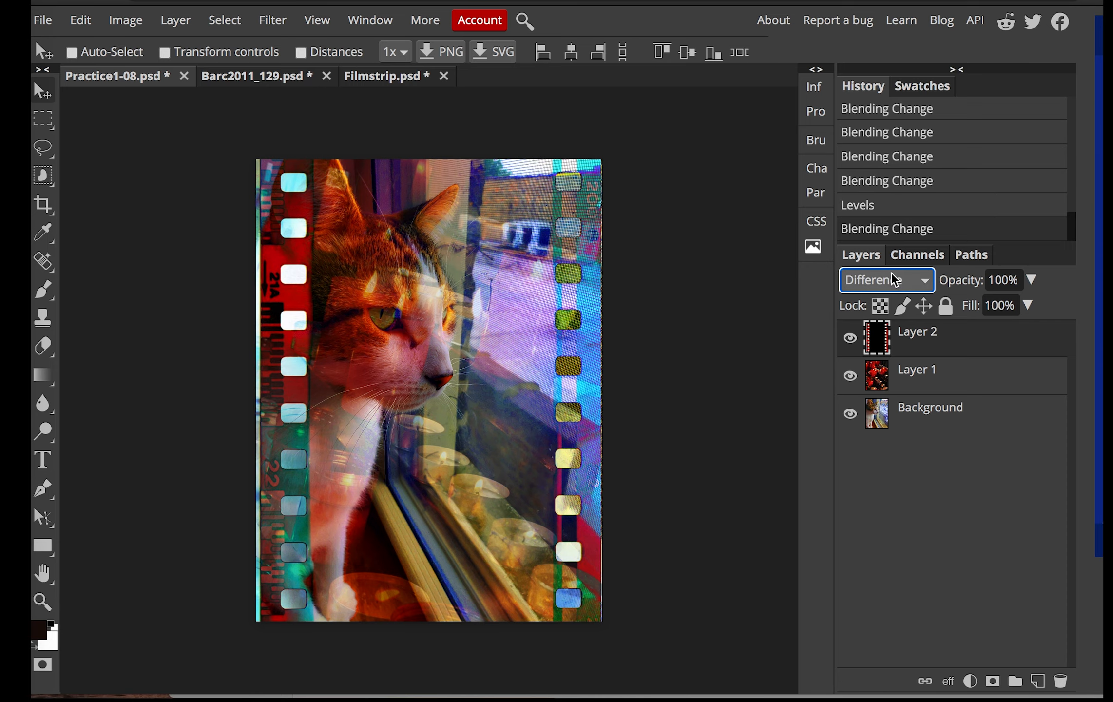
{"action": "left_click", "coordinate": [884, 292]}
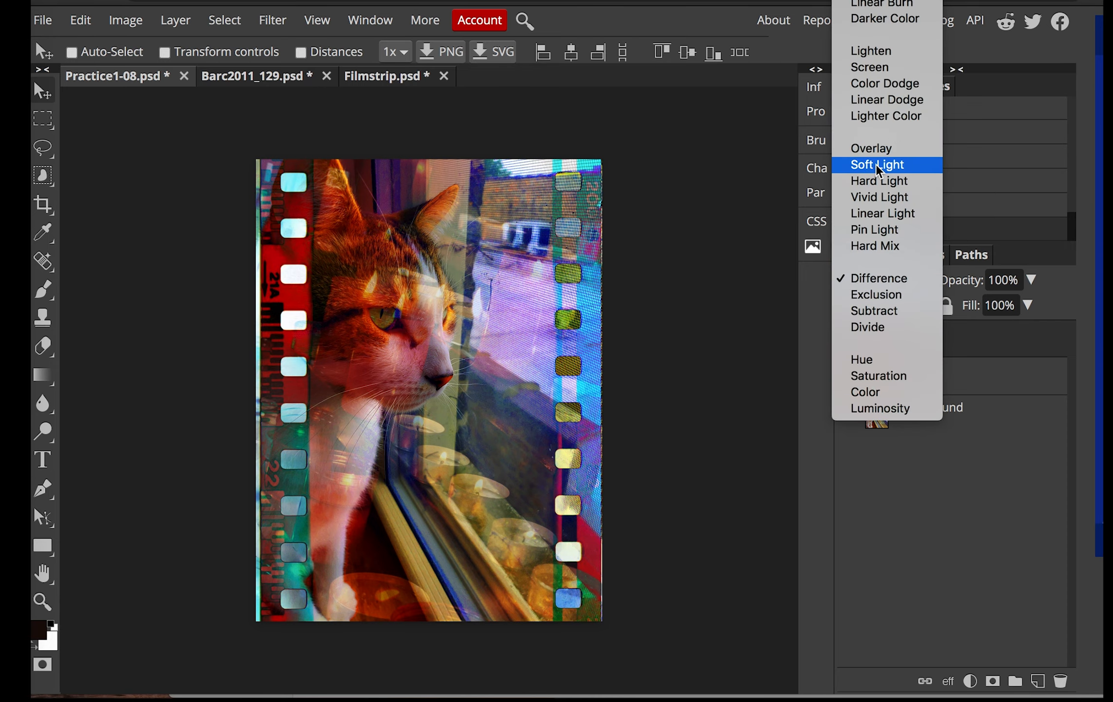
{"action": "left_click", "coordinate": [880, 67]}
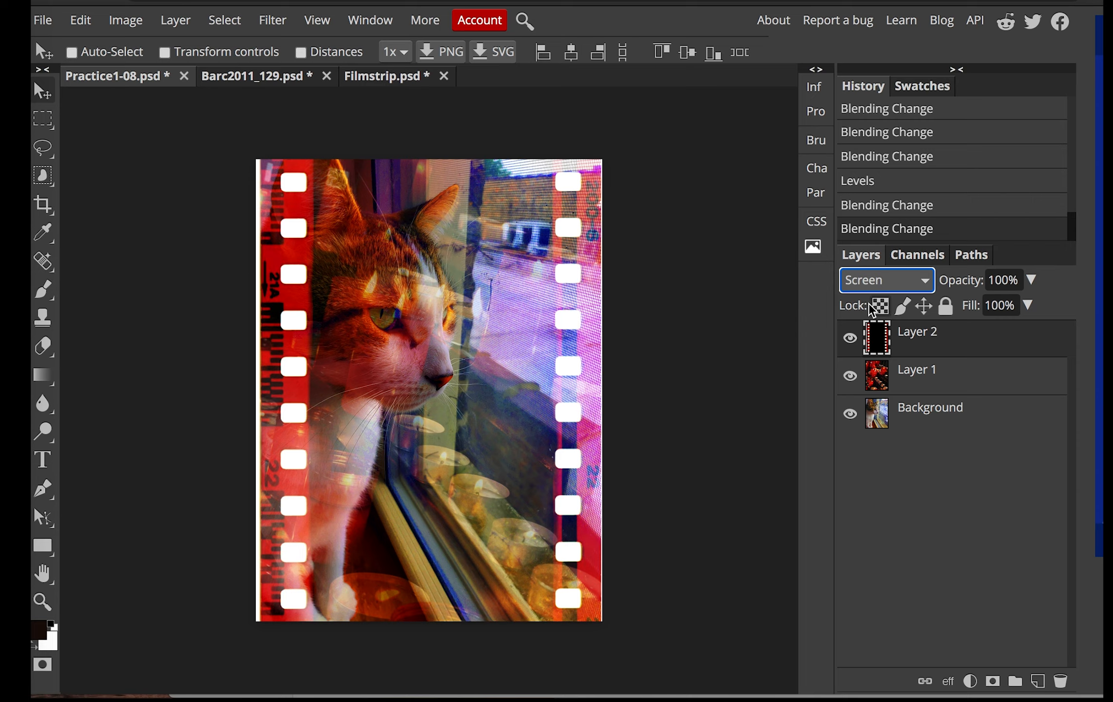
Add a raster mask to the candle layer, Layer 1
{"action": "left_click", "coordinate": [910, 381]}
{"action": "left_click", "coordinate": [992, 681]}
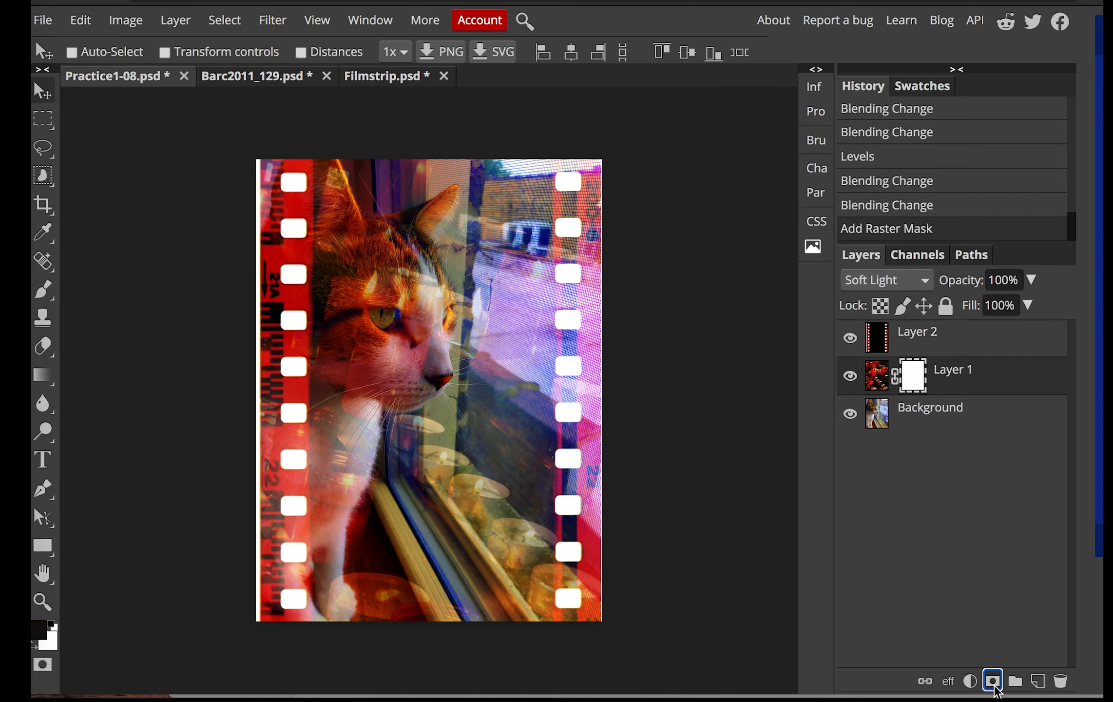
Try painting black on the candle layer's mask with a 175 px brush over the area beside the cat's face, and undo the stroke
{"action": "left_click", "coordinate": [45, 291]}
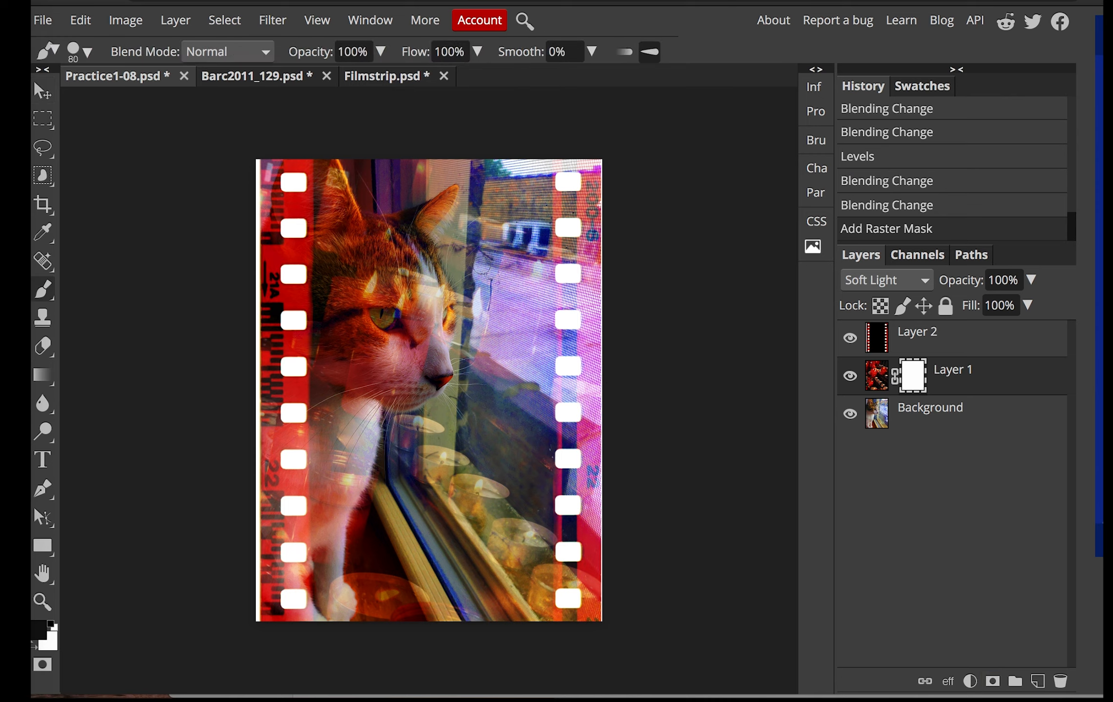
{"action": "mouse_move", "coordinate": [536, 268]}
{"action": "left_mouse_down"}
{"action": "mouse_move", "coordinate": [529, 298]}
{"action": "mouse_move", "coordinate": [493, 306]}
{"action": "mouse_move", "coordinate": [506, 287]}
{"action": "mouse_move", "coordinate": [504, 372]}
{"action": "mouse_move", "coordinate": [524, 384]}
{"action": "mouse_move", "coordinate": [530, 309]}
{"action": "mouse_move", "coordinate": [529, 355]}
{"action": "mouse_move", "coordinate": [506, 359]}
{"action": "mouse_move", "coordinate": [482, 339]}
{"action": "left_mouse_up"}
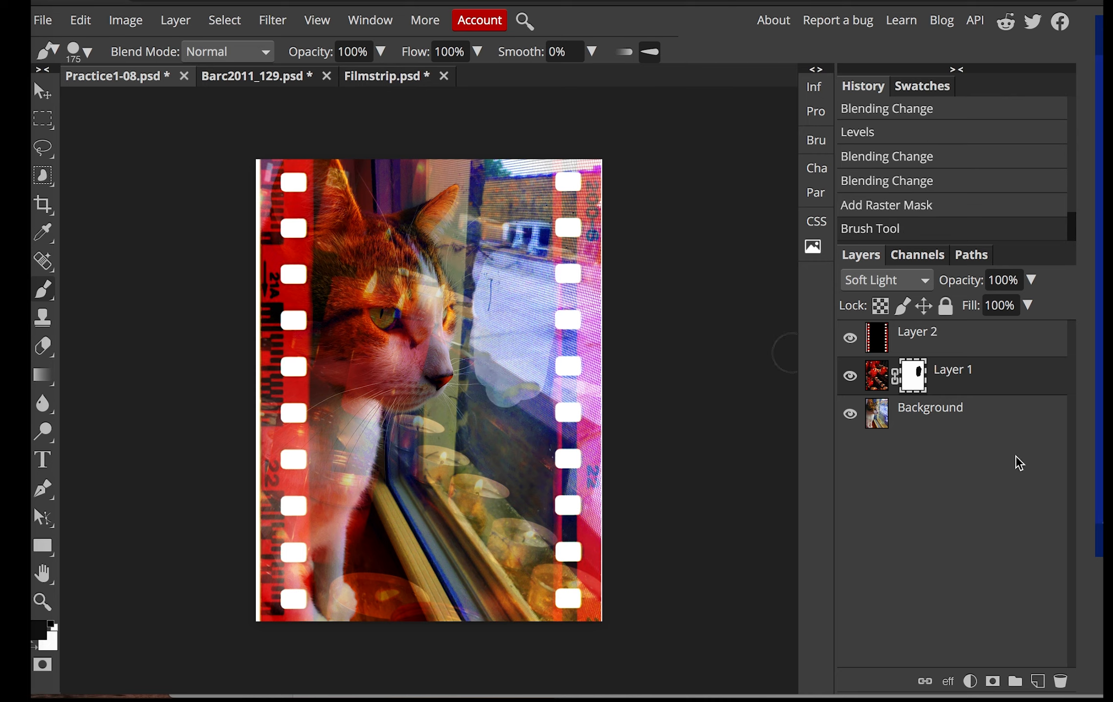
{"action": "key", "text": "ctrl+z"}
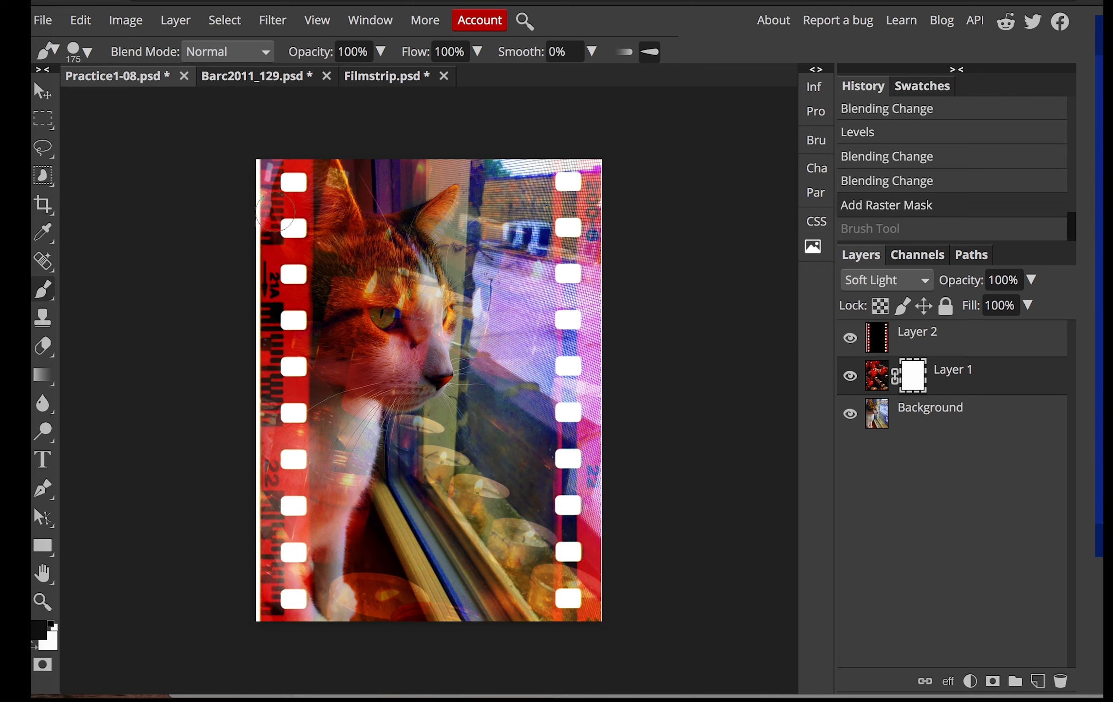
Export the composite as a JPG at 1536 × 2048 px and 70% quality
{"action": "left_click", "coordinate": [56, 22]}
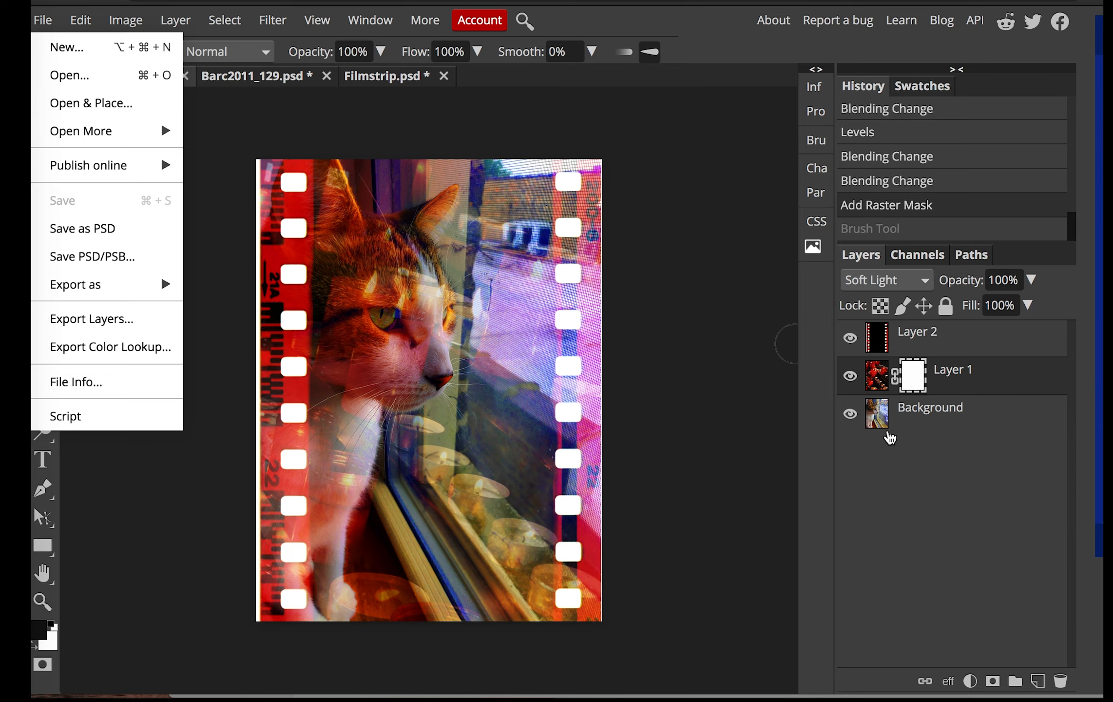
{"action": "mouse_move", "coordinate": [104, 288]}
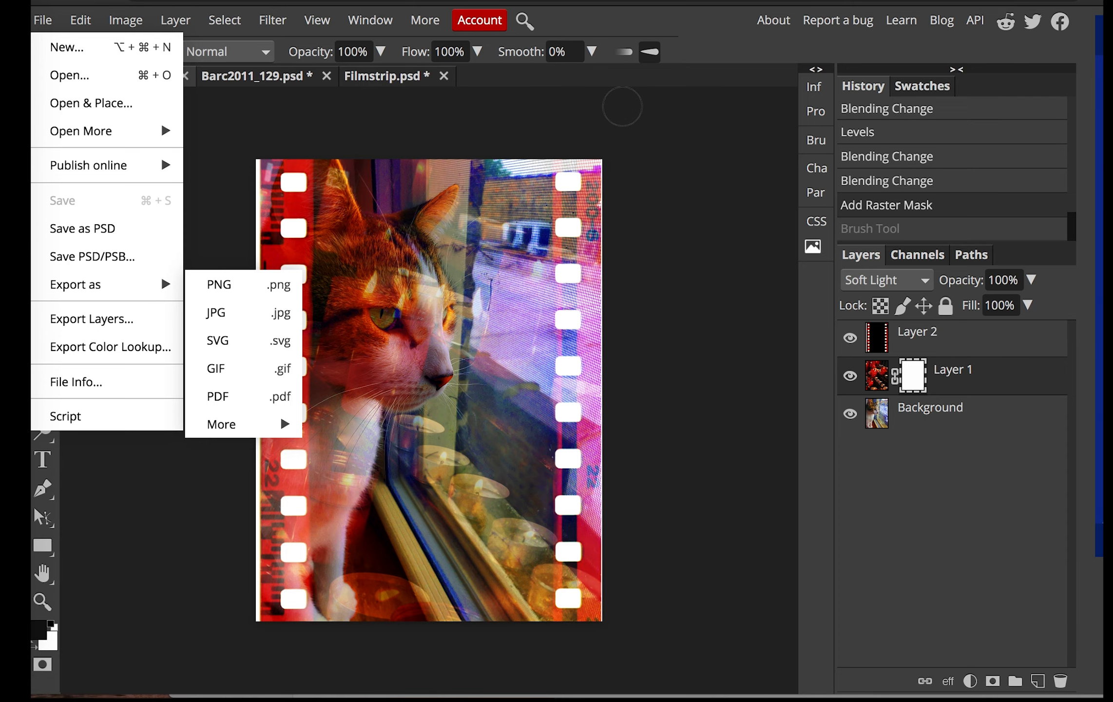
{"action": "left_click", "coordinate": [221, 322]}
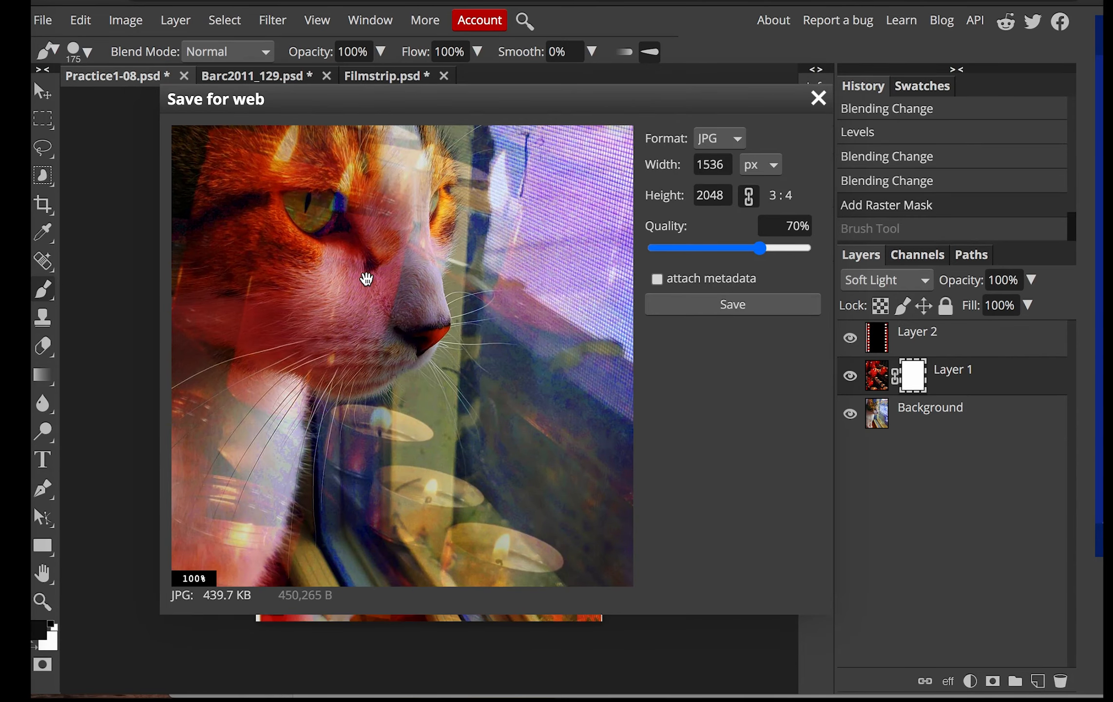
{"action": "left_click", "coordinate": [715, 304]}
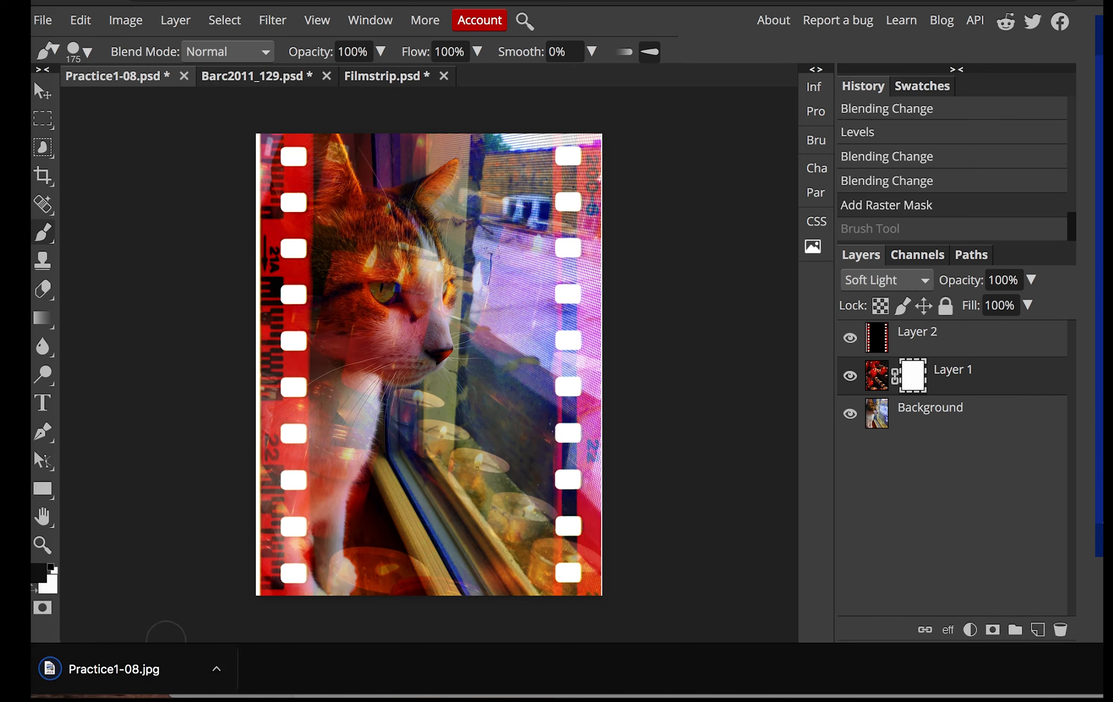